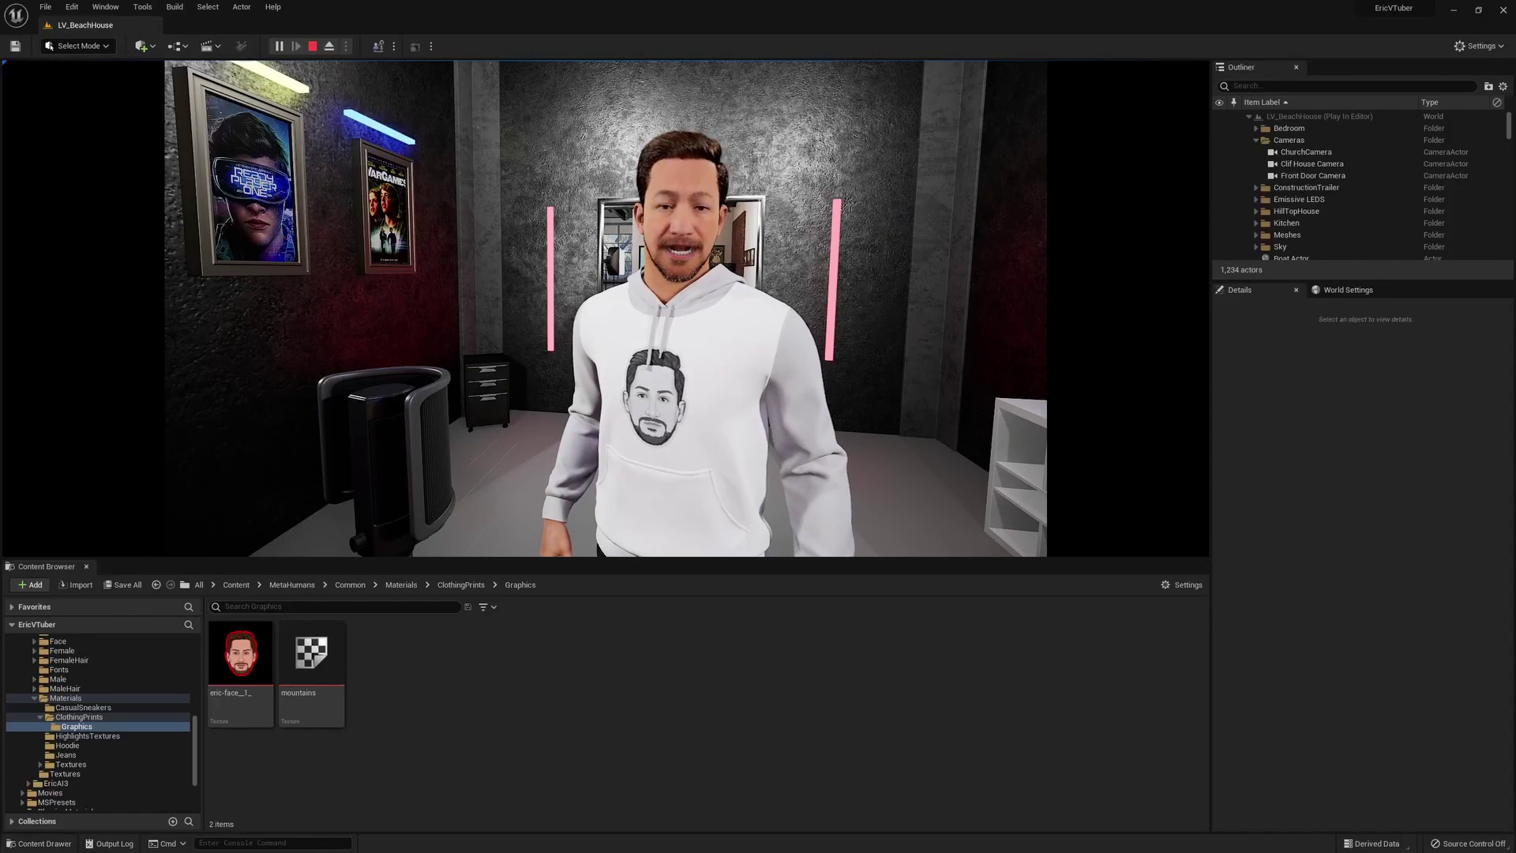
- Stop the play session and examine the beach house's neon-lit room, movie posters and the surrounding lake landscape
key(Escape)
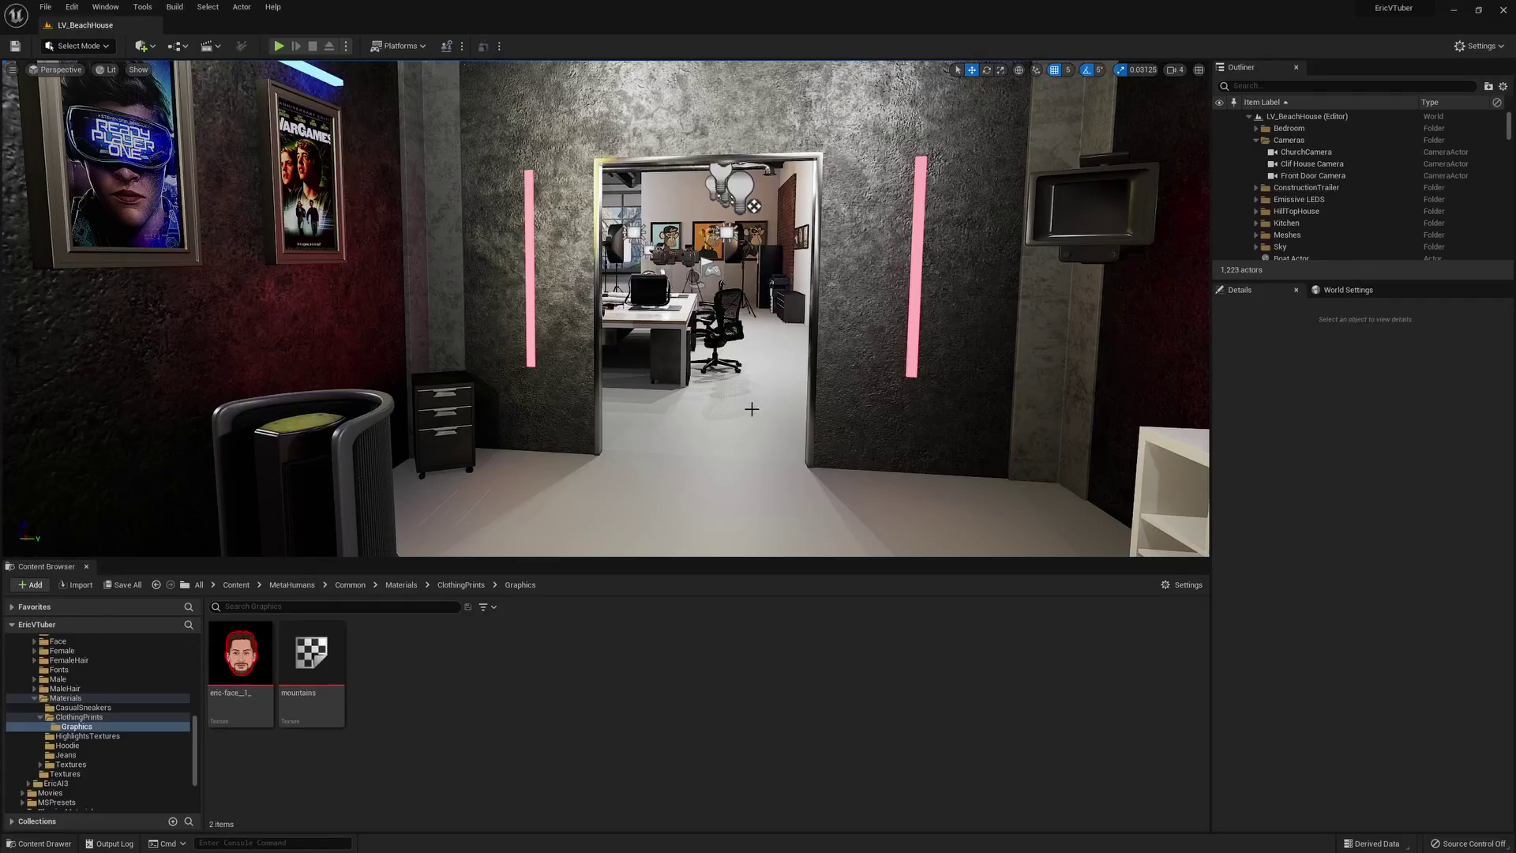
key(w)
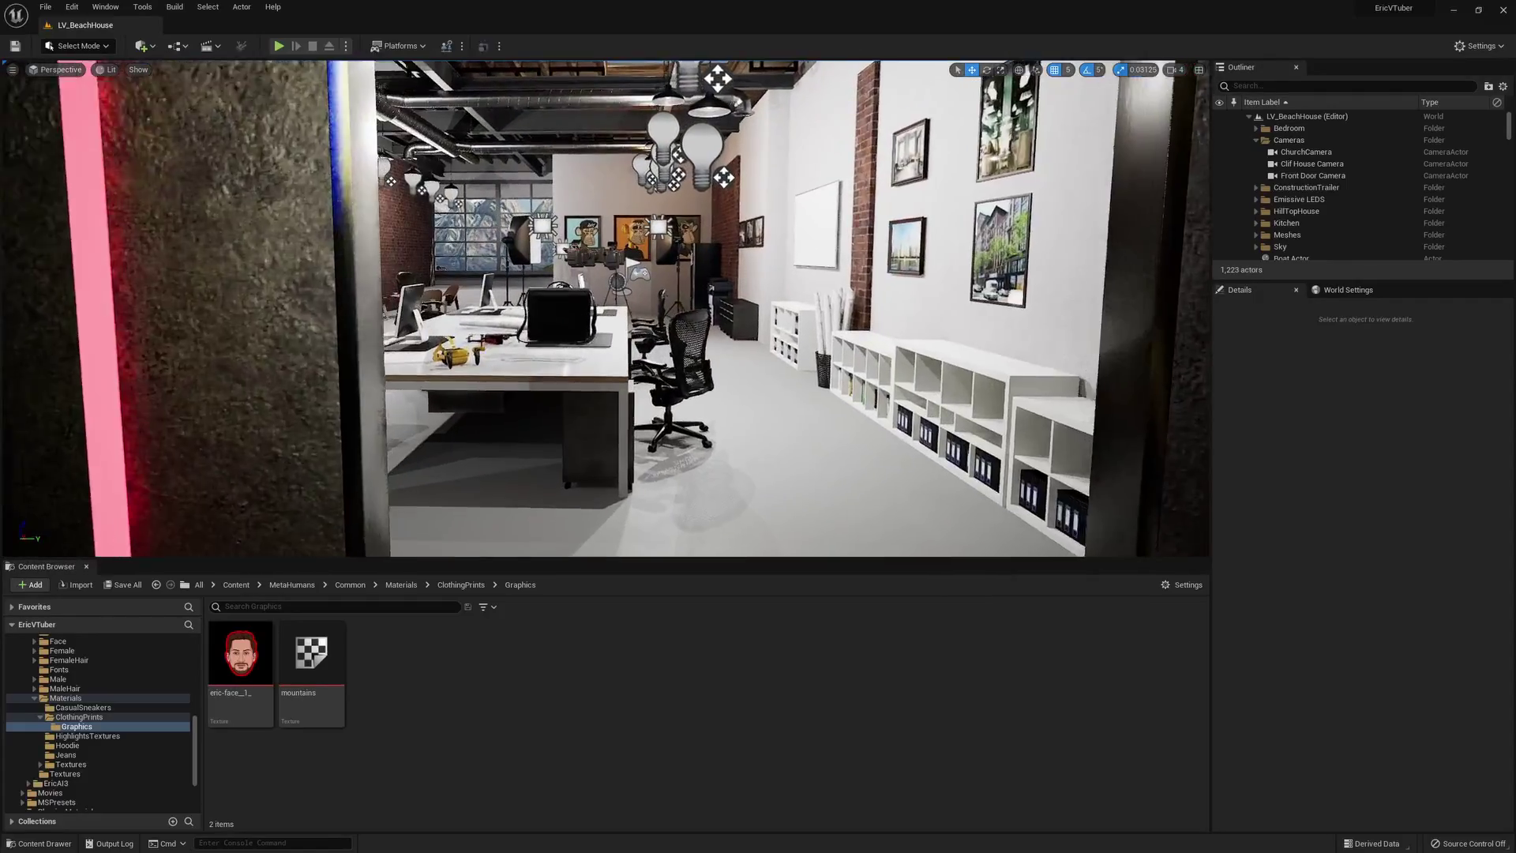
key(w)
right_drag(606, 308, 352, 280)
key(w)
key(s)
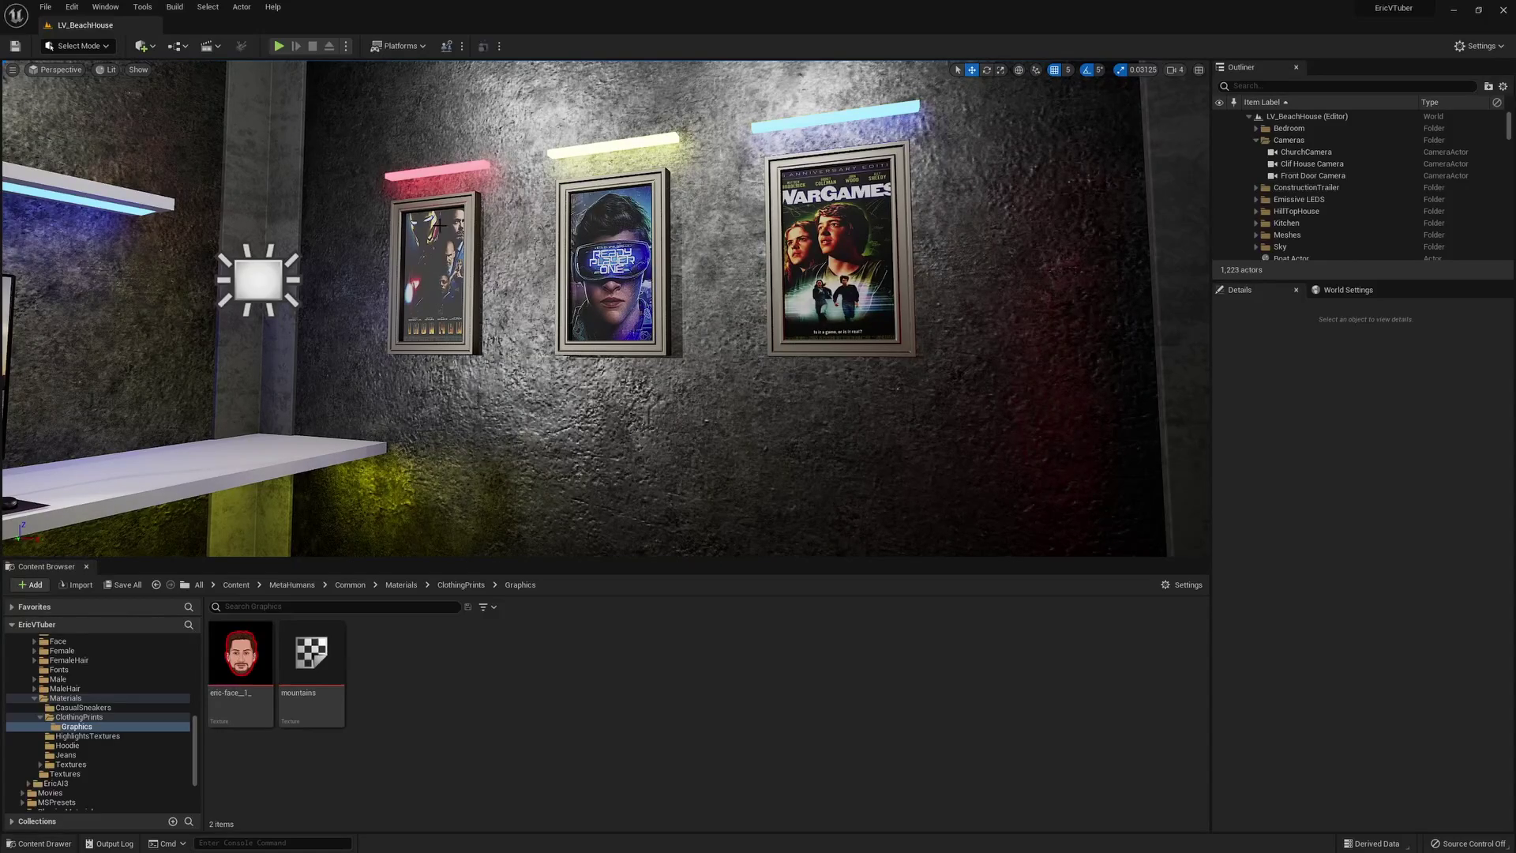
right_drag(468, 393, 375, 394)
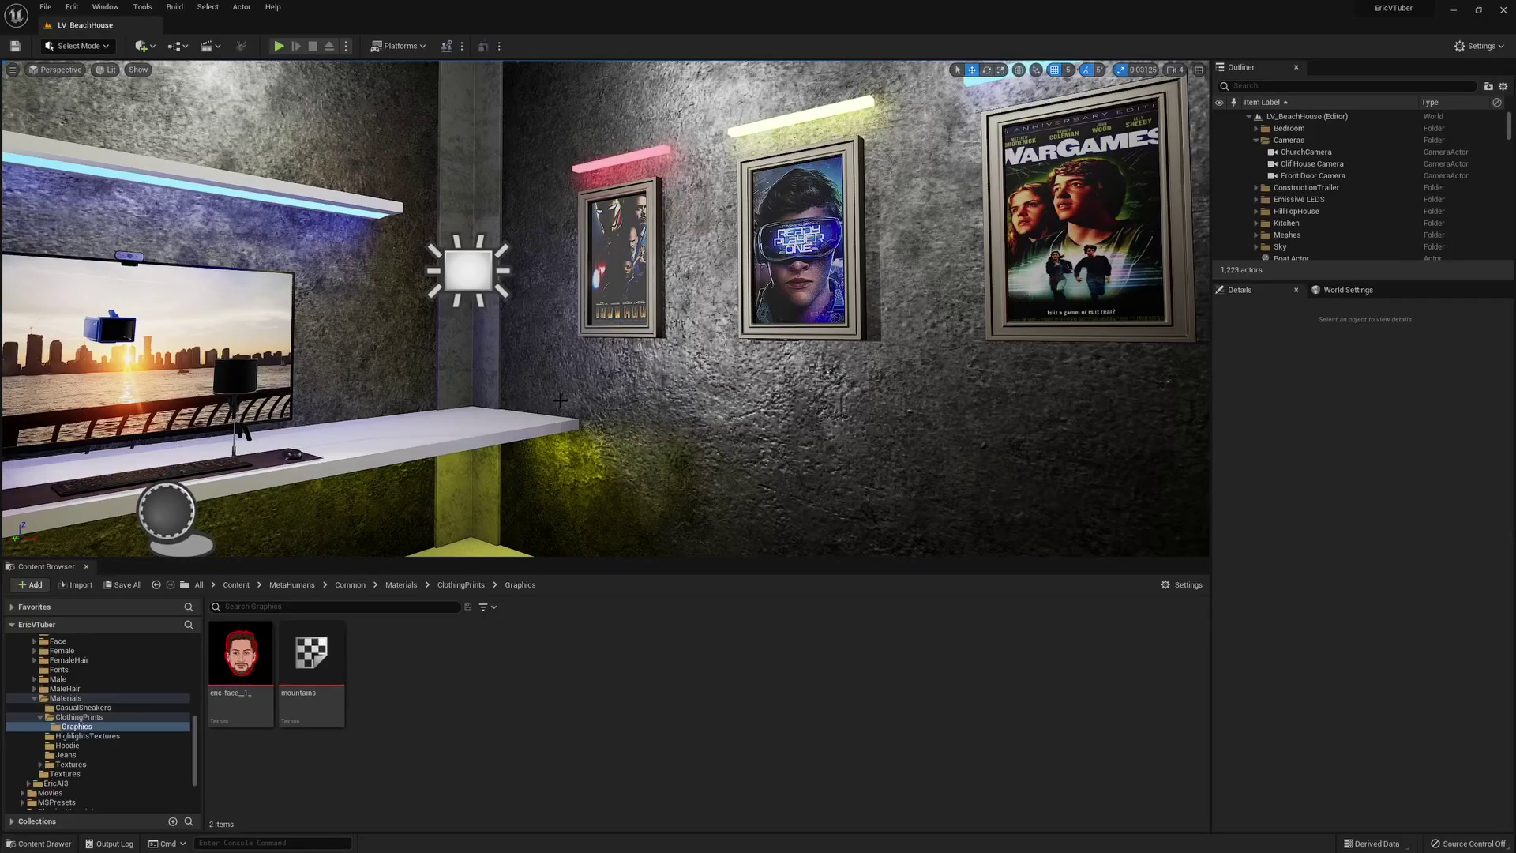
key(w)
mouse_move(646, 417)
right_down()
mouse_move(627, 417)
mouse_move(654, 417)
right_up()
scroll(663, 385, down, 3)
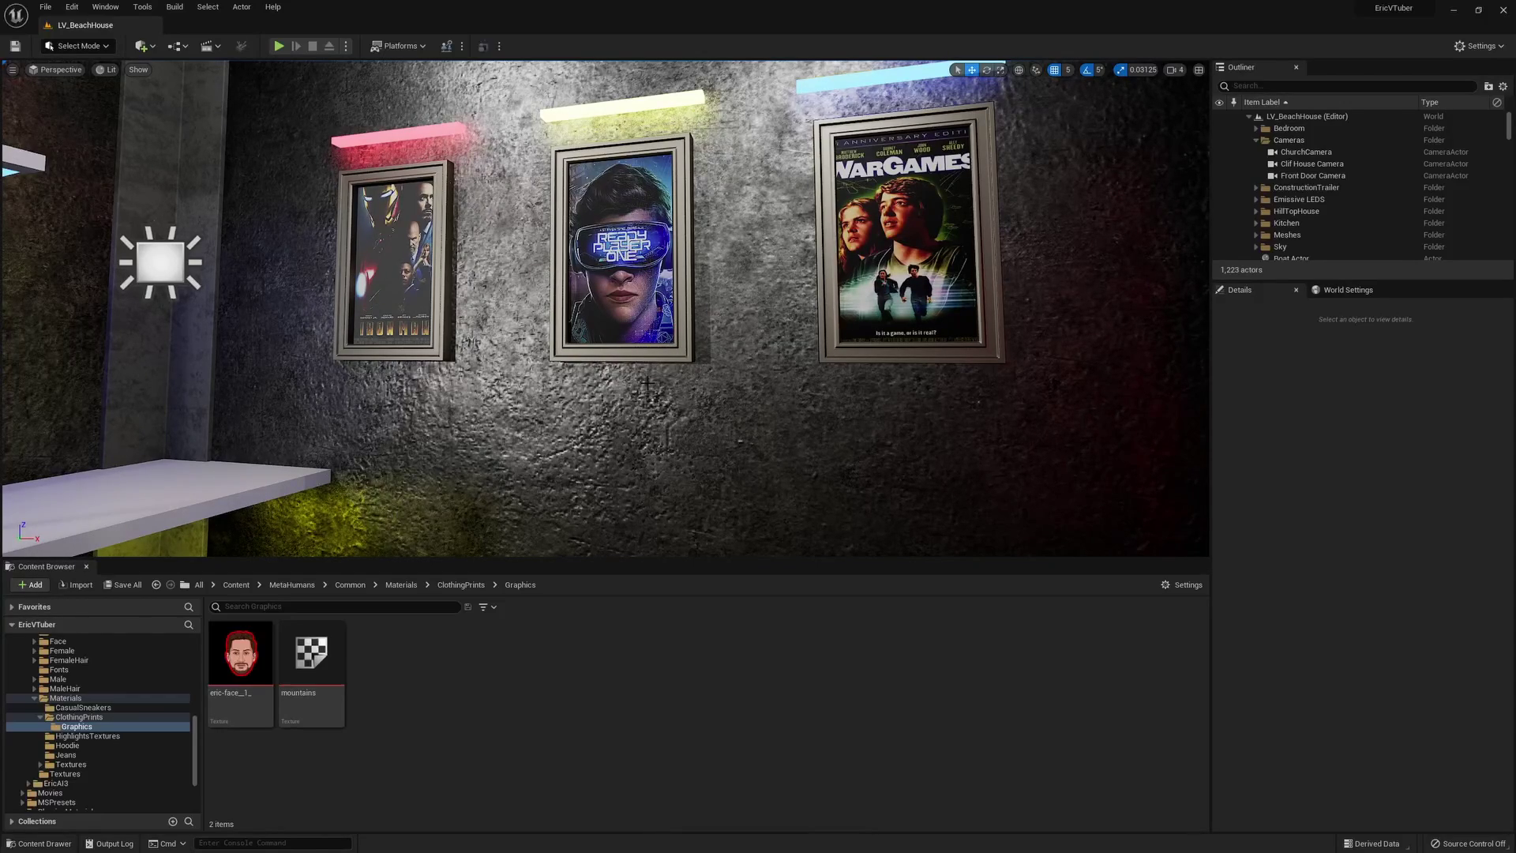
right_drag(647, 383, 647, 347)
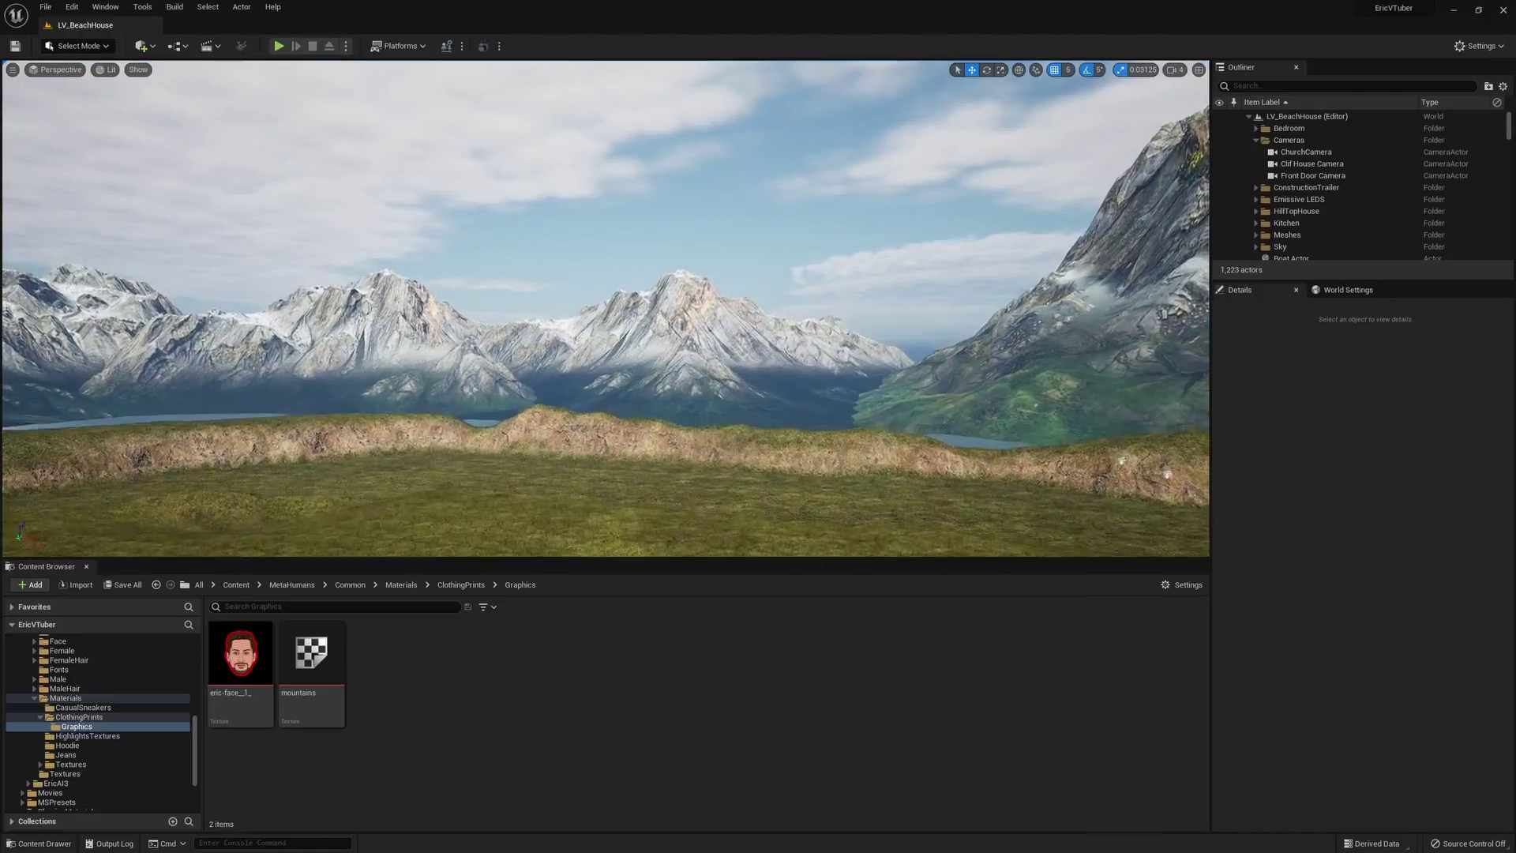
right_drag(647, 348, 616, 357)
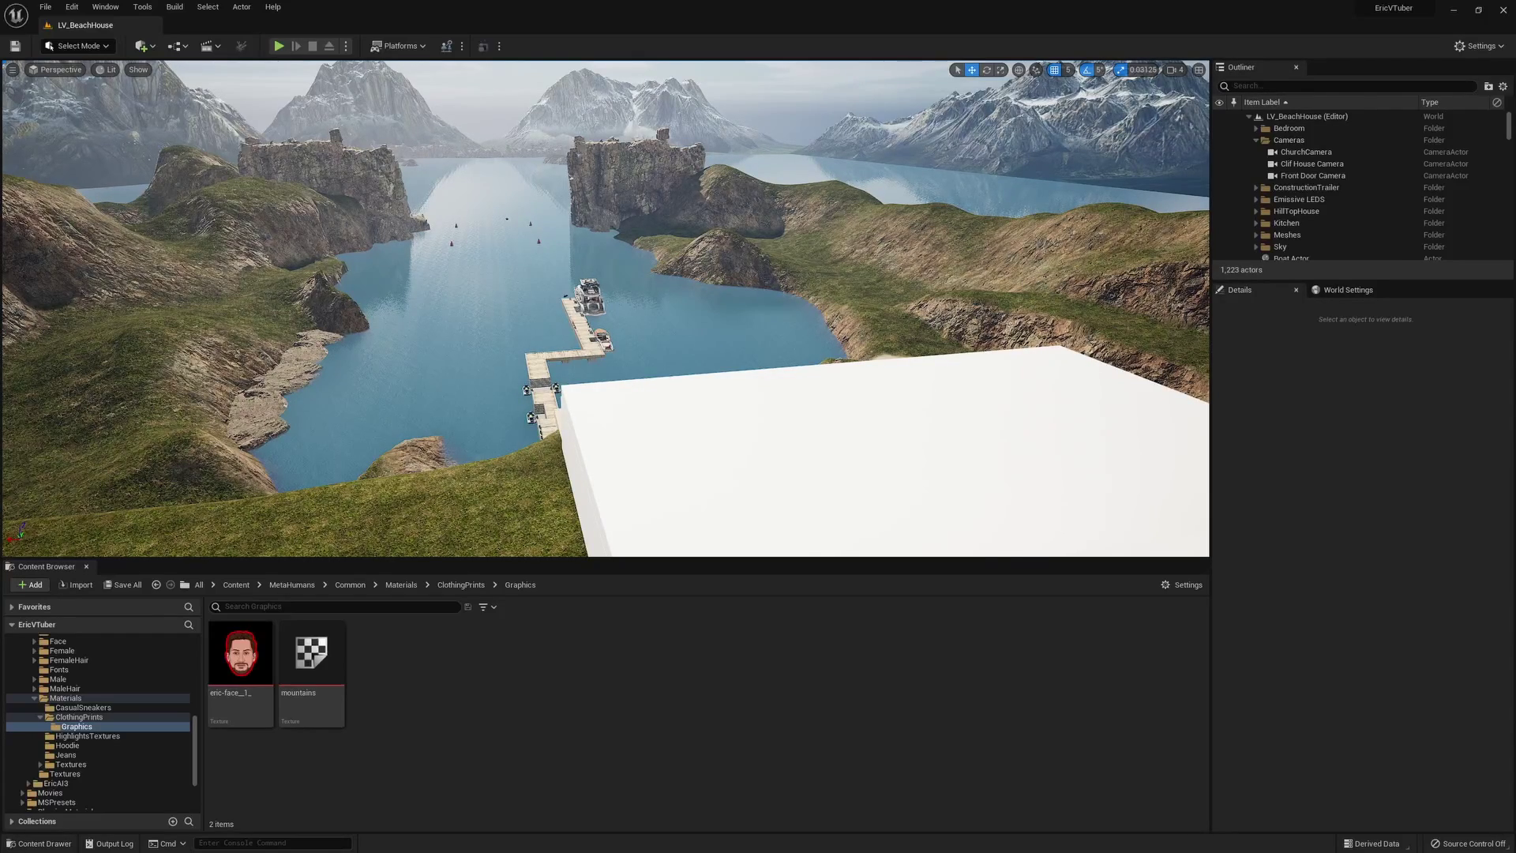
mouse_move(616, 357)
right_down()
mouse_move(627, 403)
mouse_move(777, 406)
mouse_move(632, 398)
mouse_move(631, 377)
right_up()
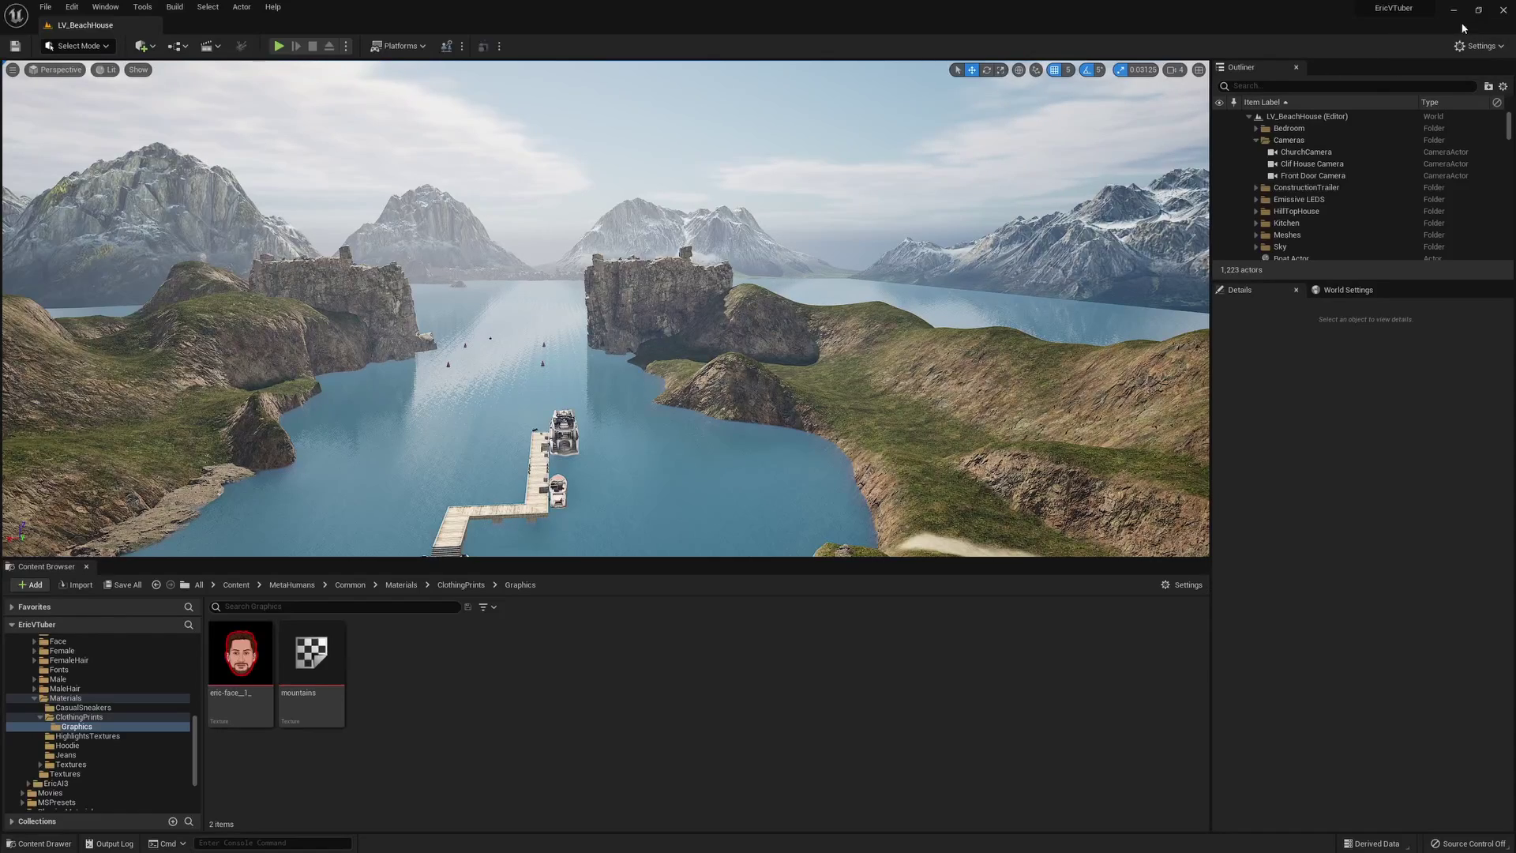
- Close the EricVTuber project and launch Unreal Engine 5.1.0 from the Epic Games Launcher
click(1502, 10)
mouse_move(709, 848)
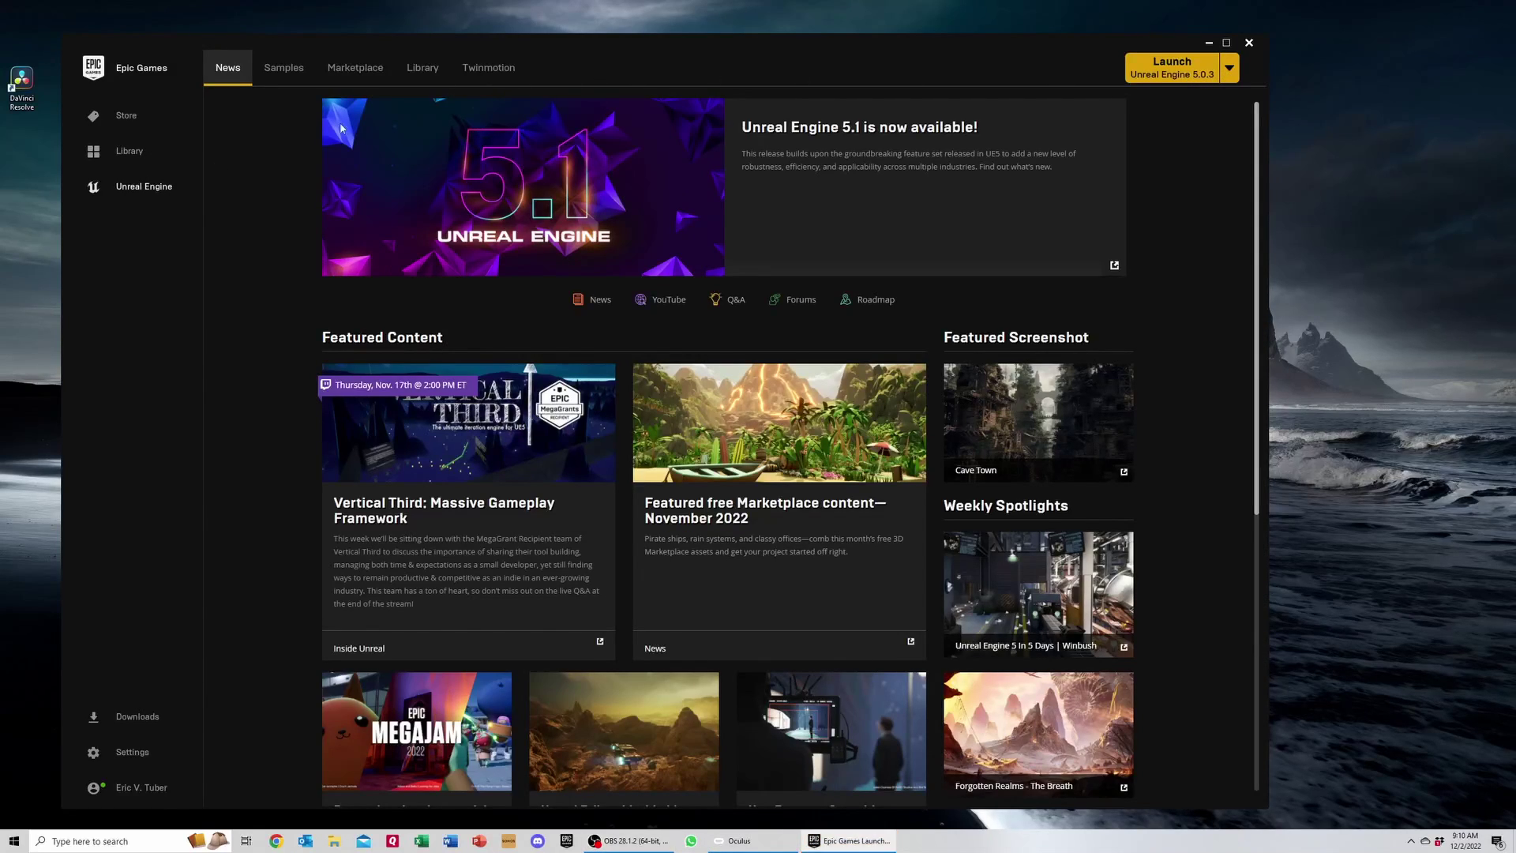
click(422, 68)
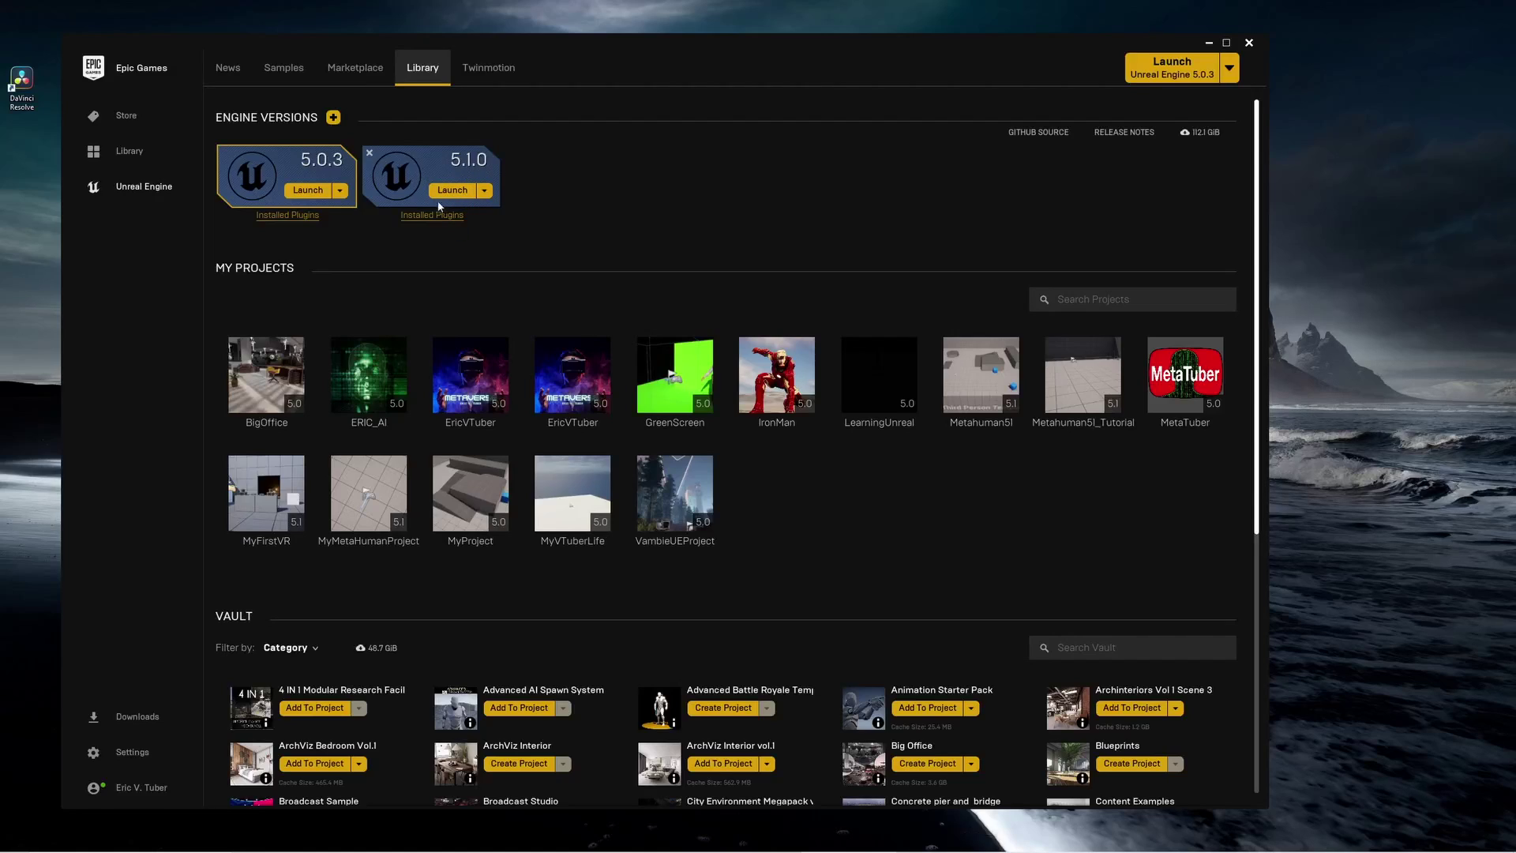
click(1229, 70)
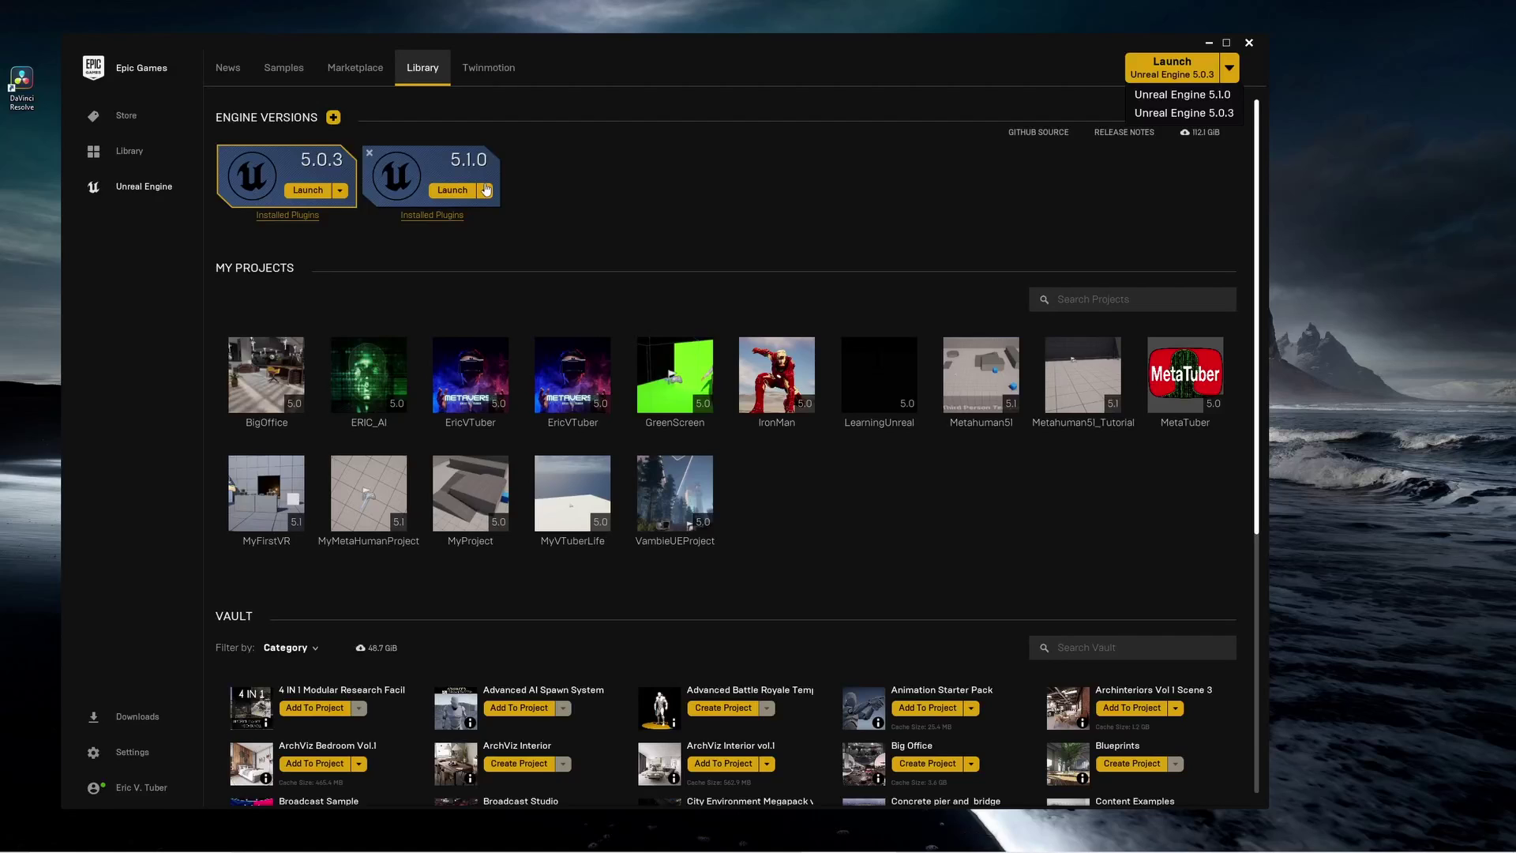
click(1153, 96)
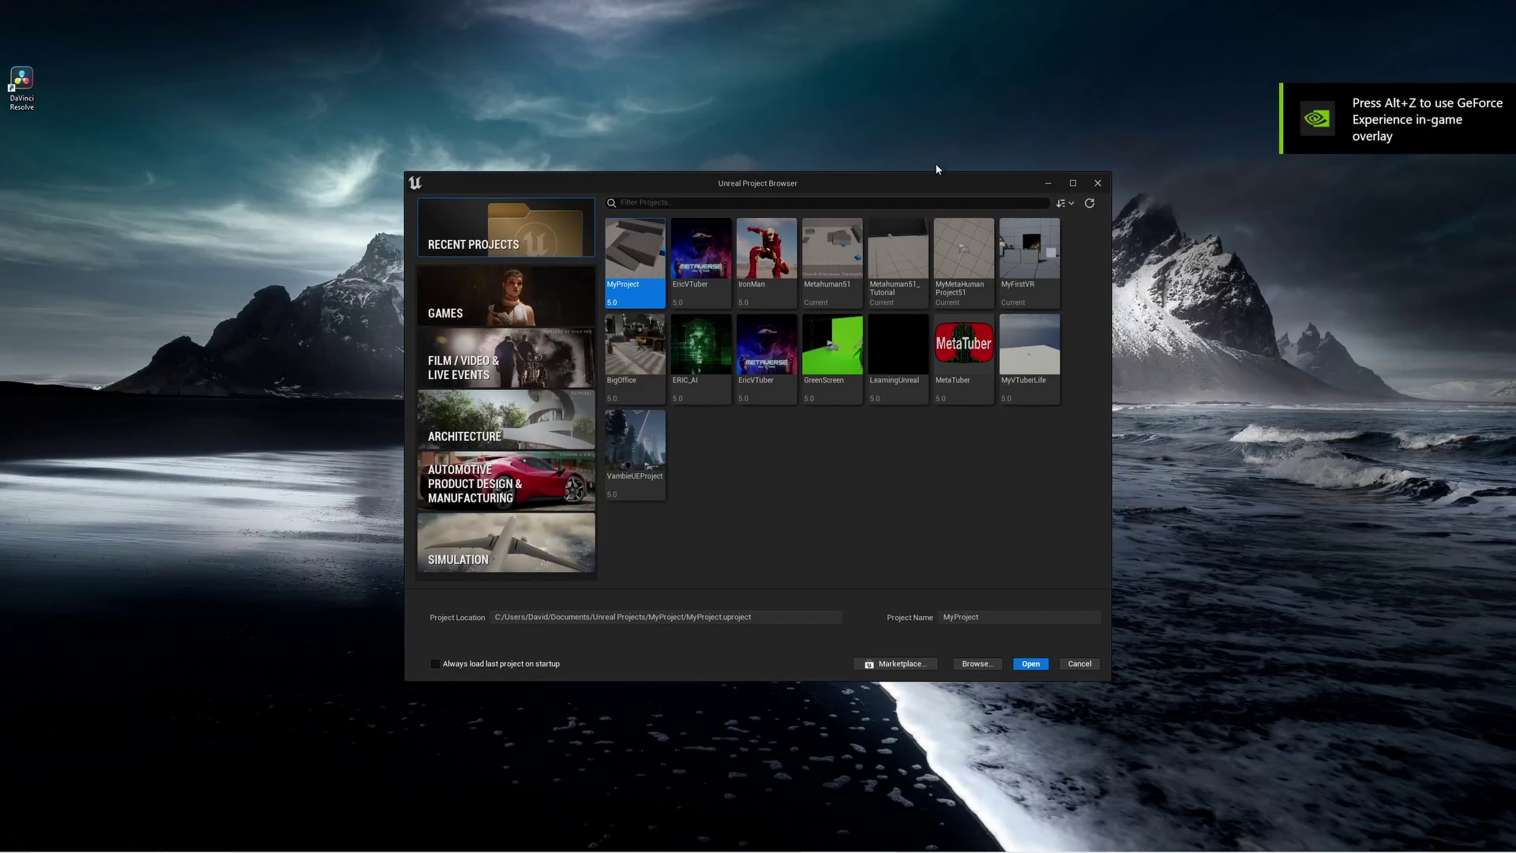
- Create a Games project named VRTutorial1 from the Virtual Reality template with Starter Content included
drag(939, 183, 885, 141)
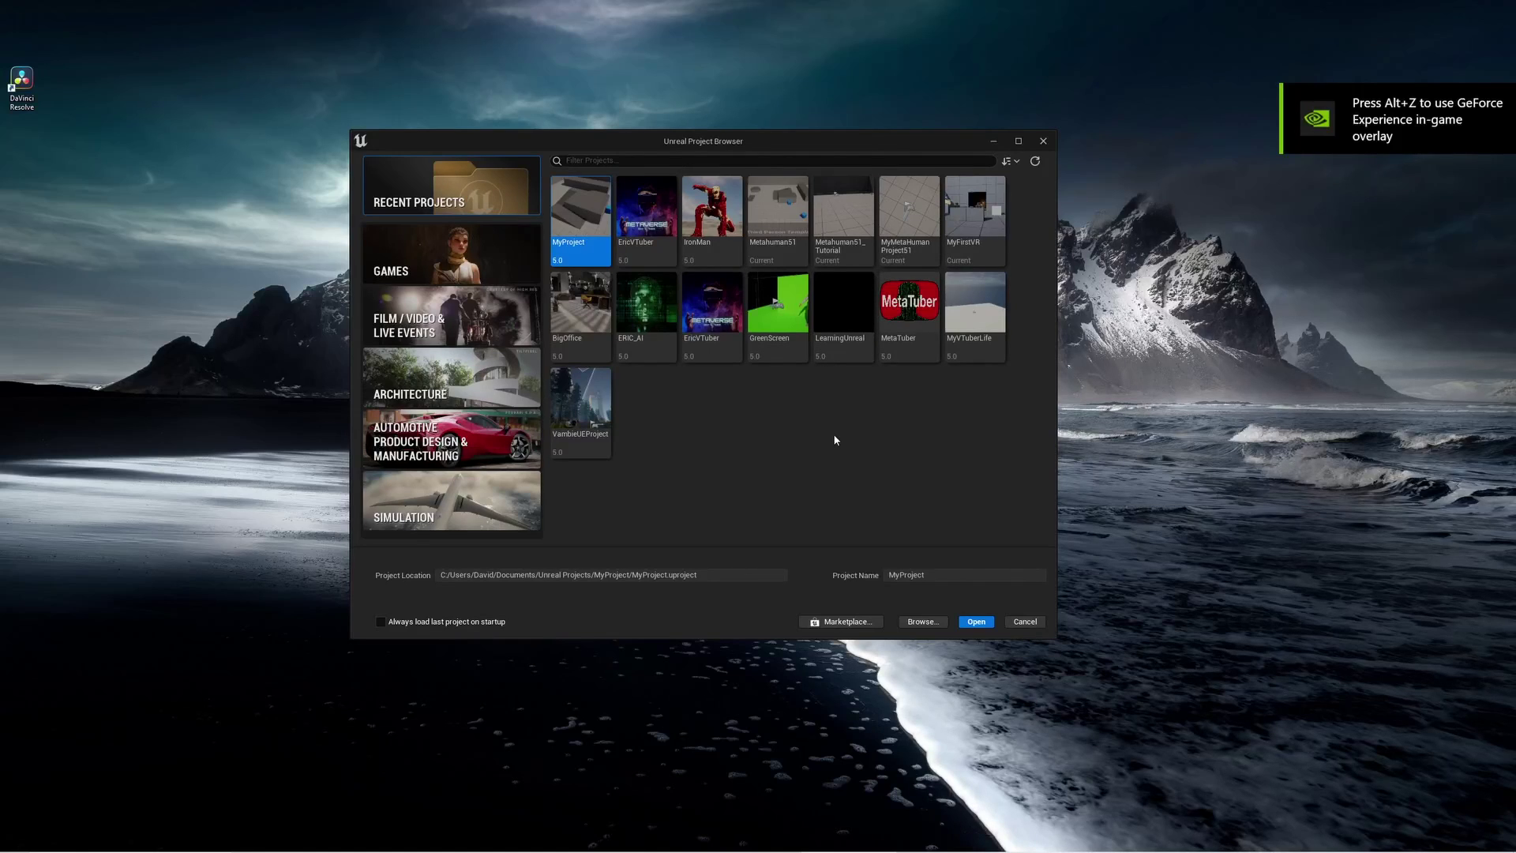
click(419, 256)
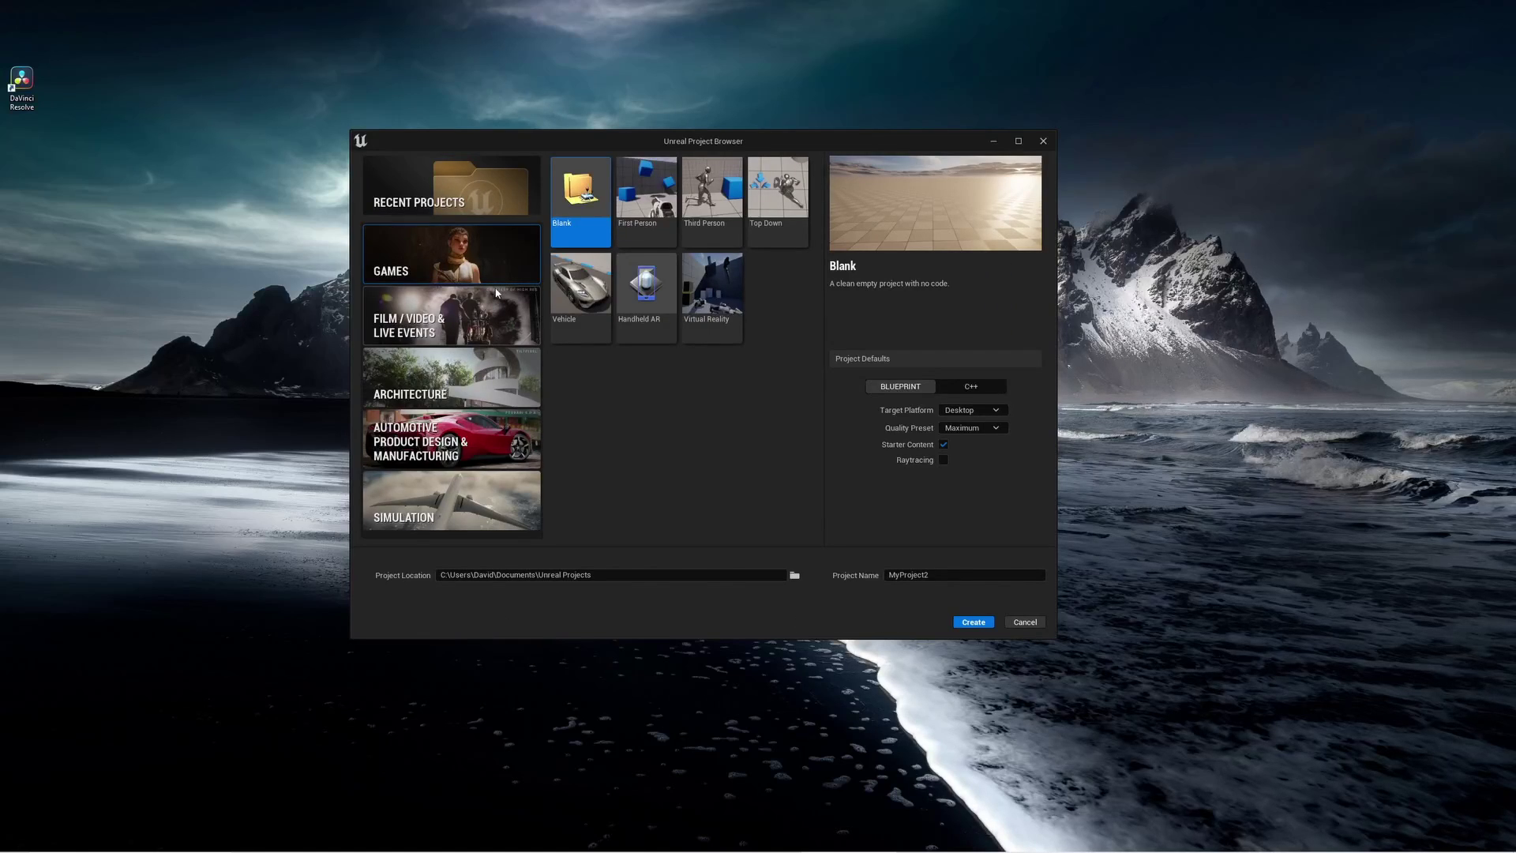
click(708, 295)
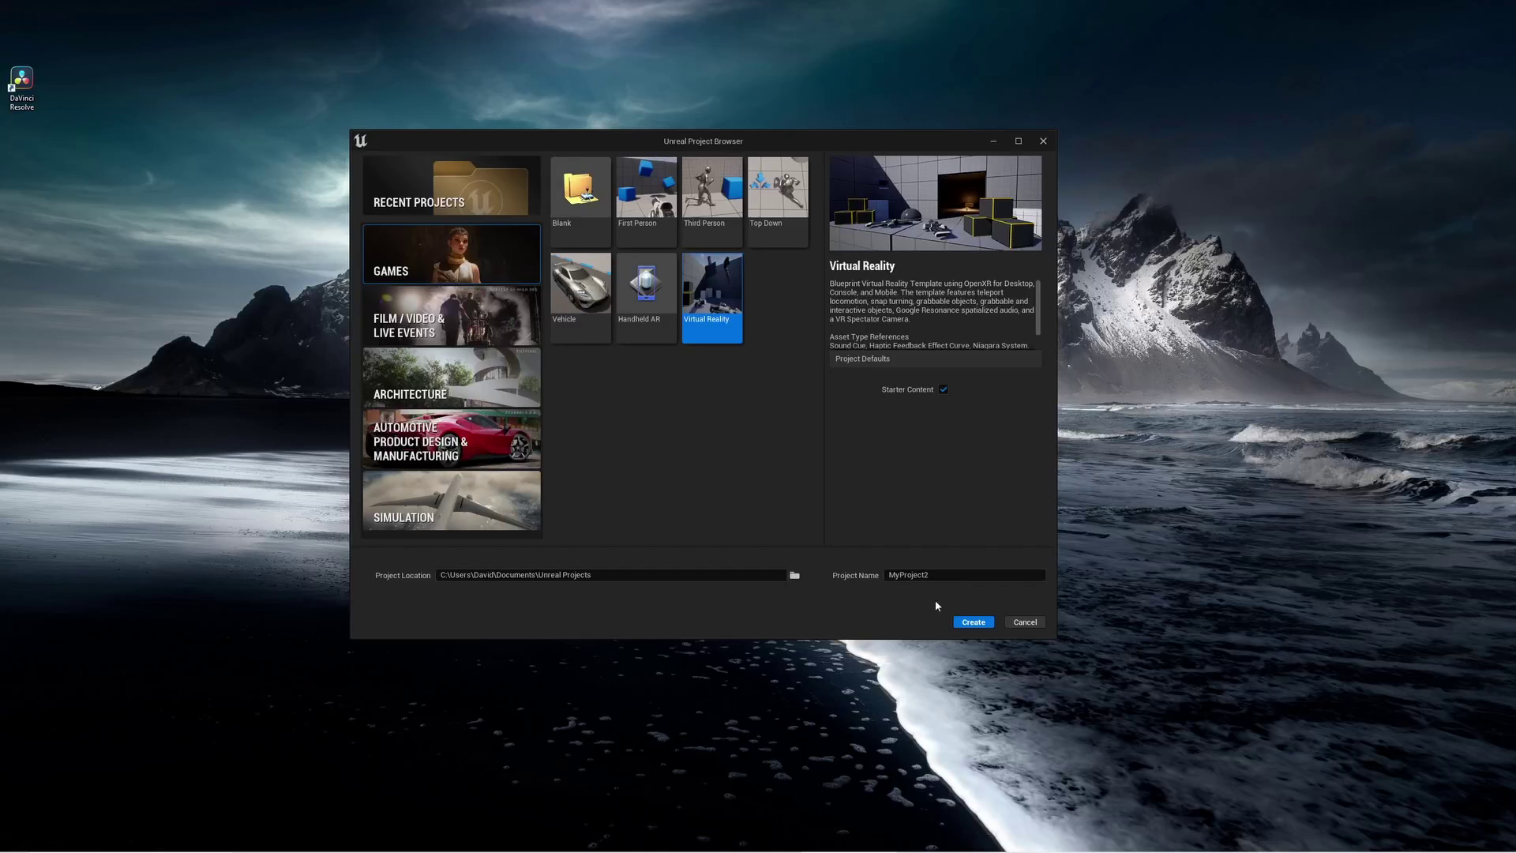
click(888, 575)
text(VRTutorial1)
click(971, 621)
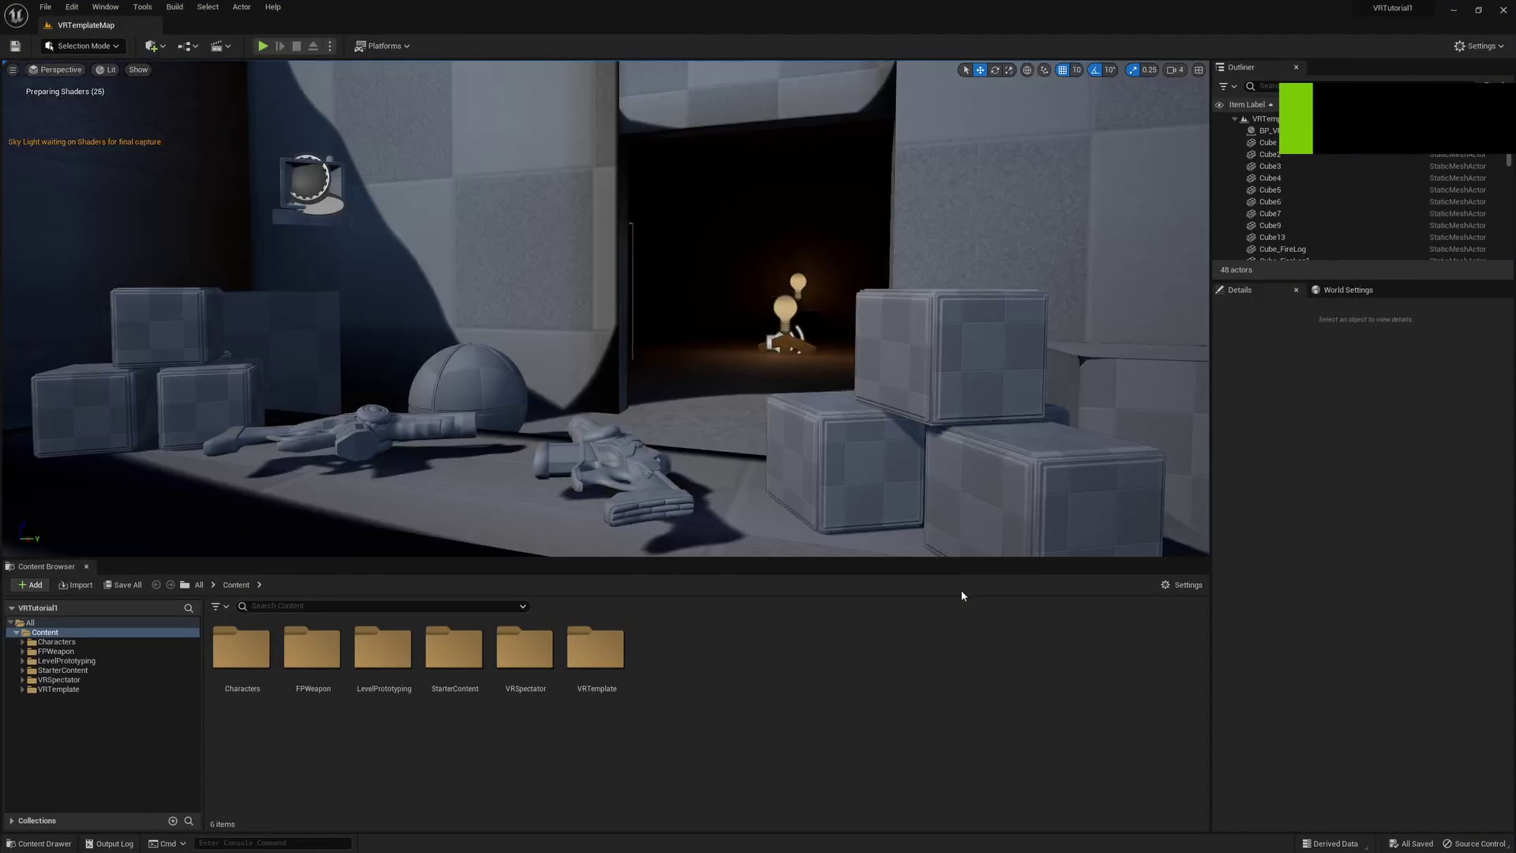
- Examine the VR template room and the ball, grabbable cubes and pistols on the table
key(s)
right_drag(744, 404, 682, 396)
key(s)
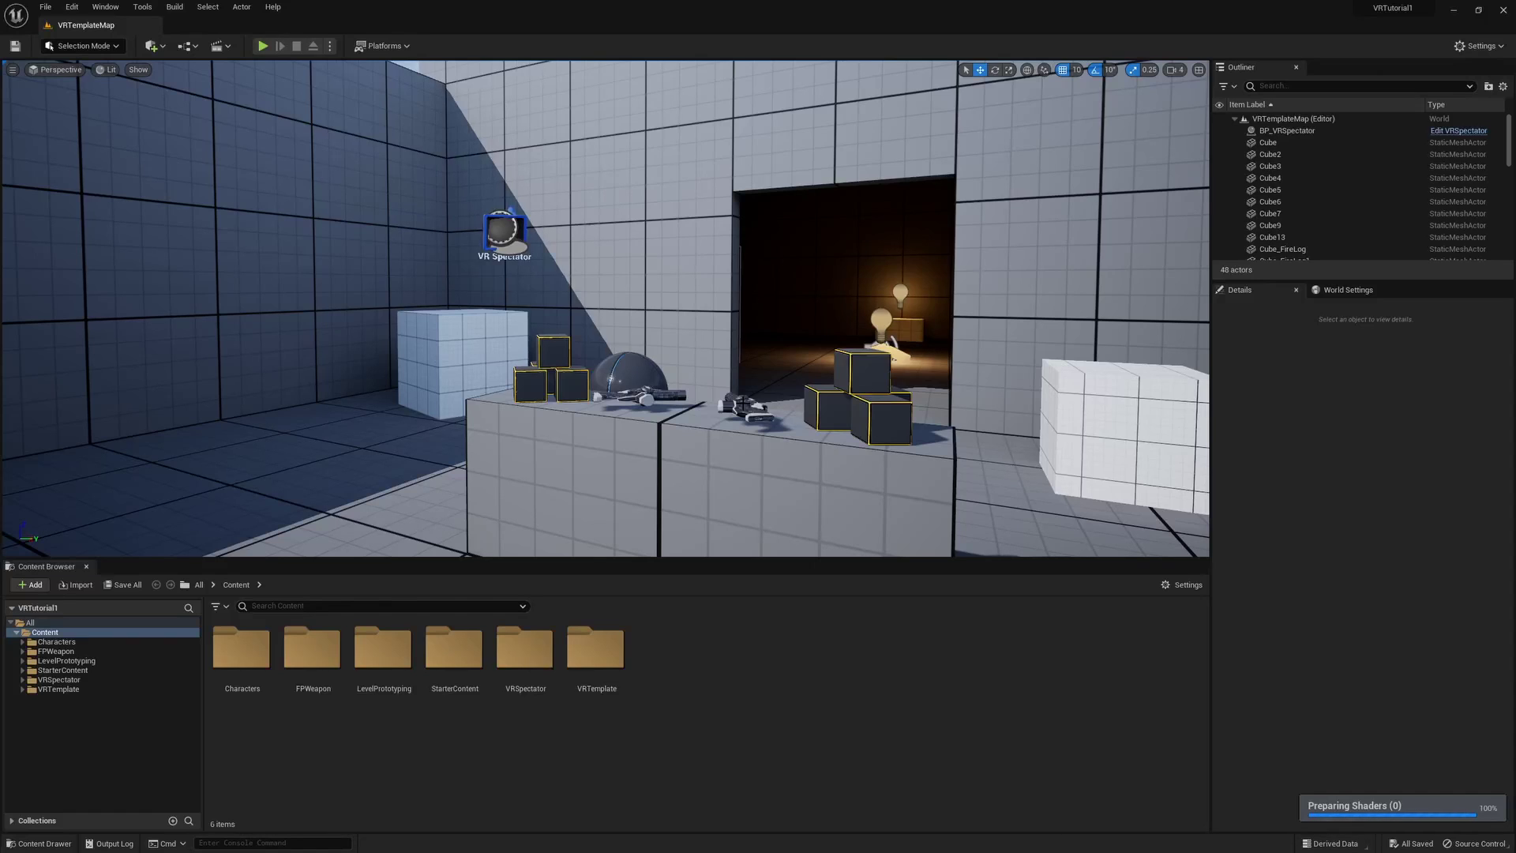
right_drag(743, 401, 607, 411)
key(q)
key(e)
key(e)
key(s)
key(e)
key(q)
key(w)
key(q)
key(w)
key(q)
key(s)
right_drag(693, 452, 693, 451)
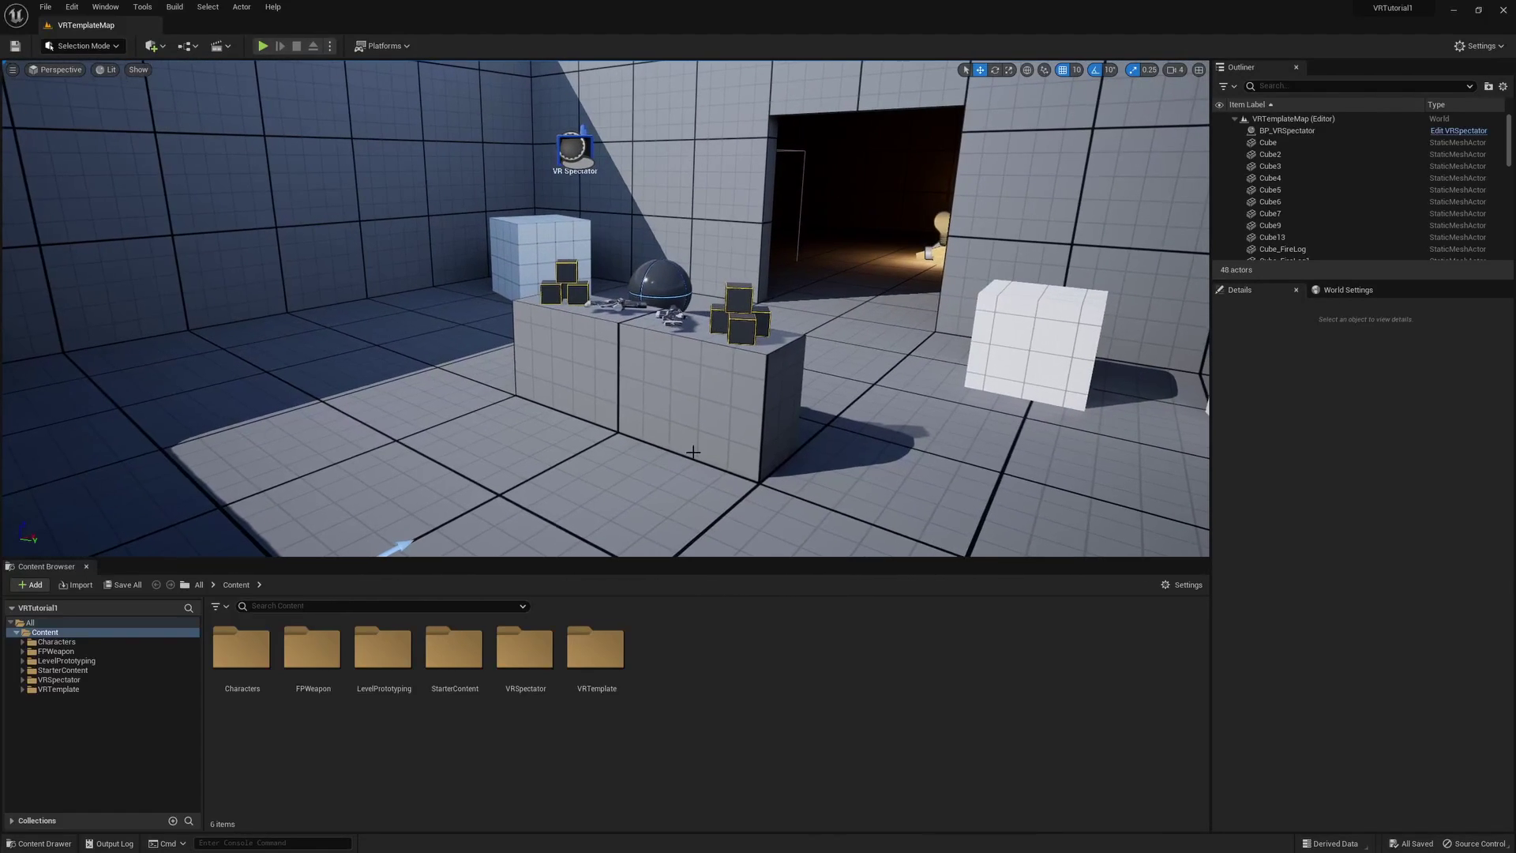
click(656, 289)
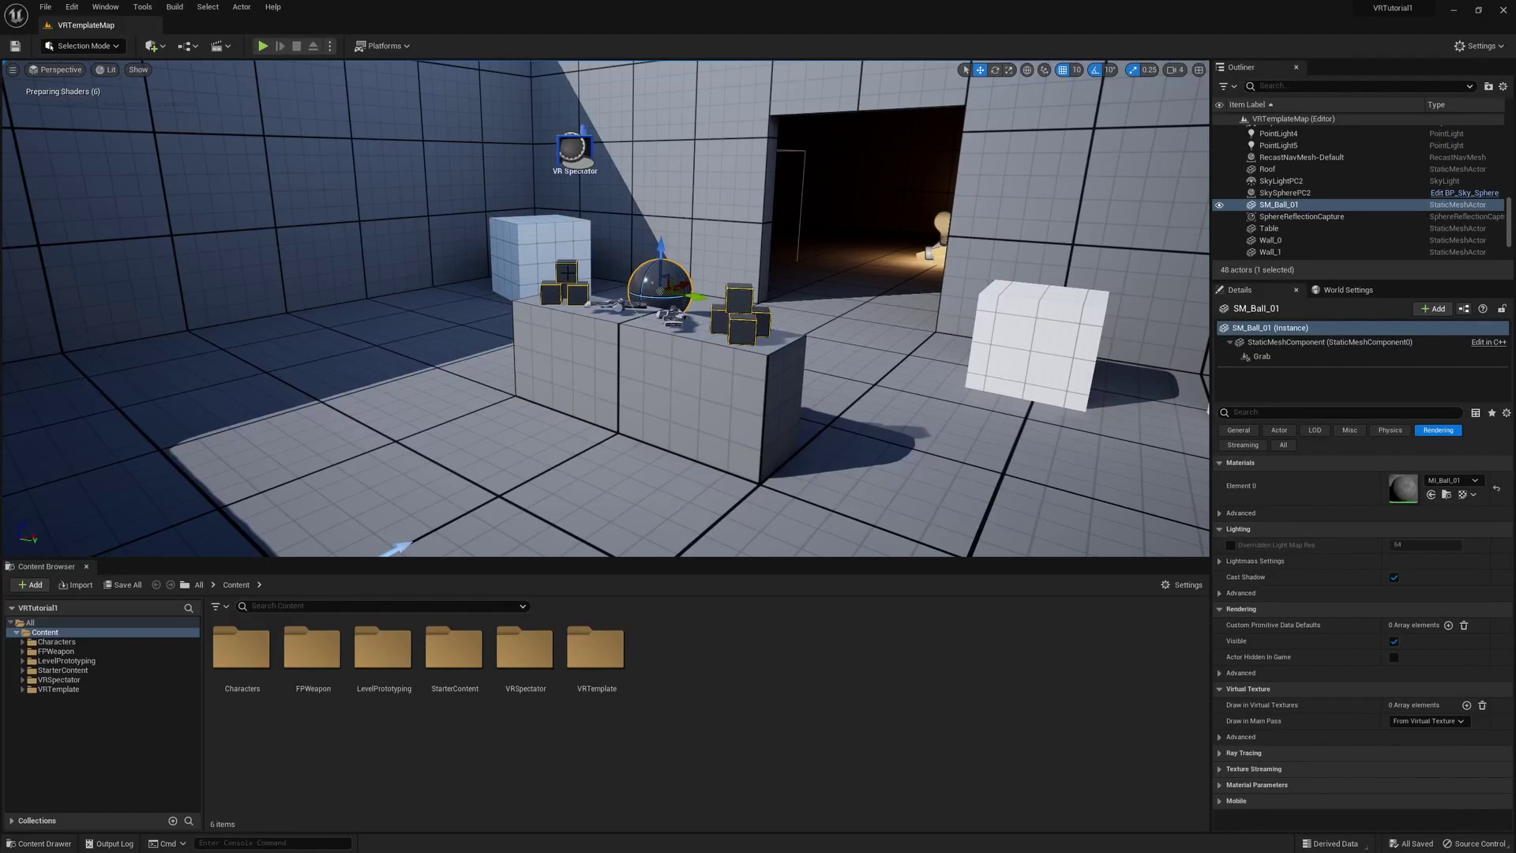
click(551, 294)
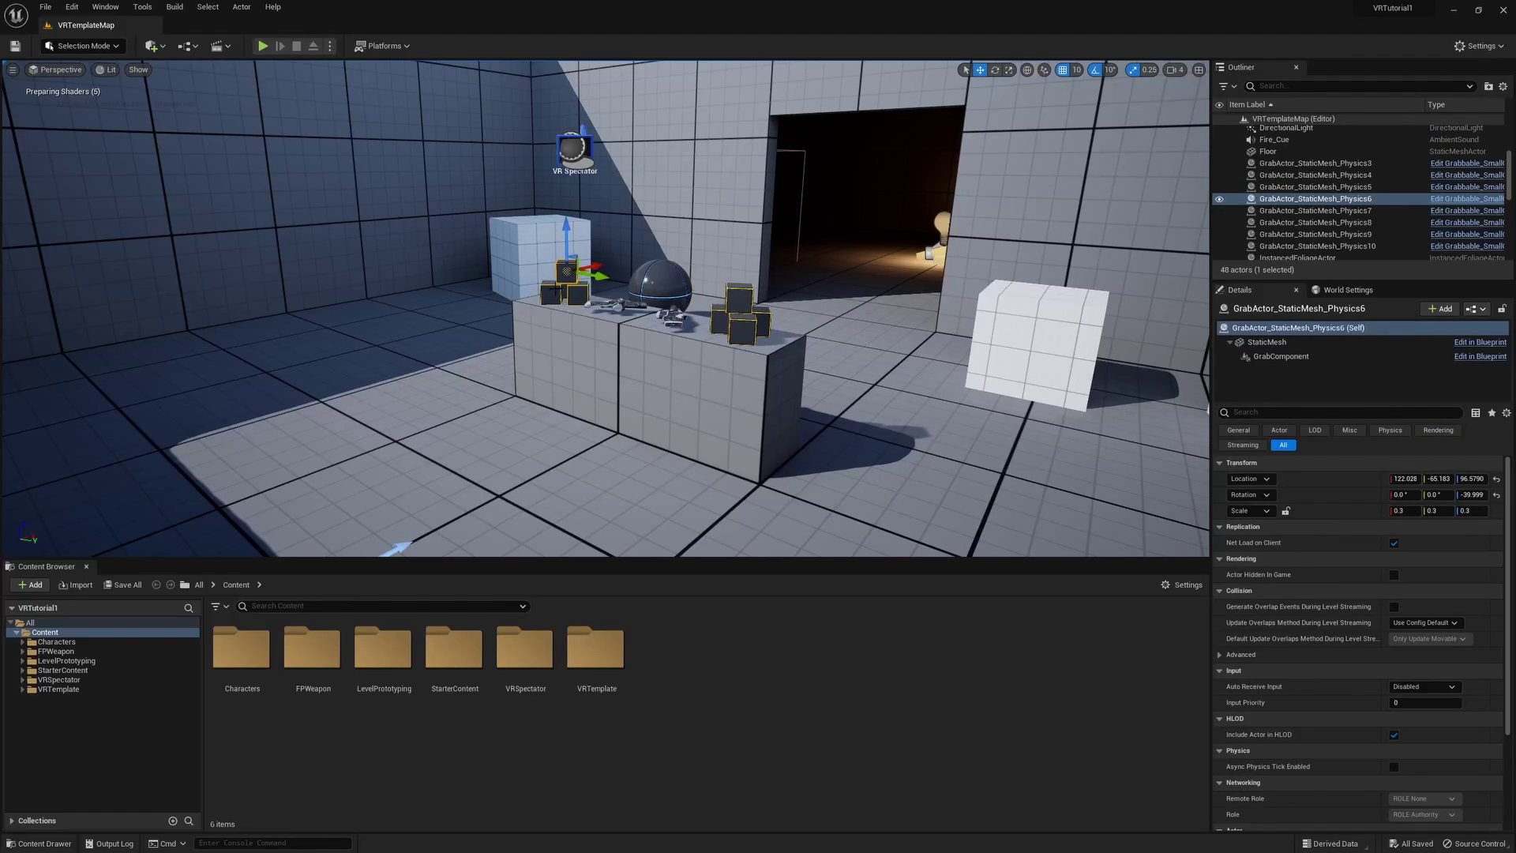
click(621, 302)
- Raise the Player Start above the floor to a Z location of 130 and save the level
key(w)
right_drag(683, 356, 596, 431)
key(e)
key(q)
key(s)
right_drag(609, 344, 559, 373)
click(589, 340)
mouse_move(697, 363)
right_down()
mouse_move(690, 329)
mouse_move(687, 364)
right_up()
drag(587, 308, 578, 99)
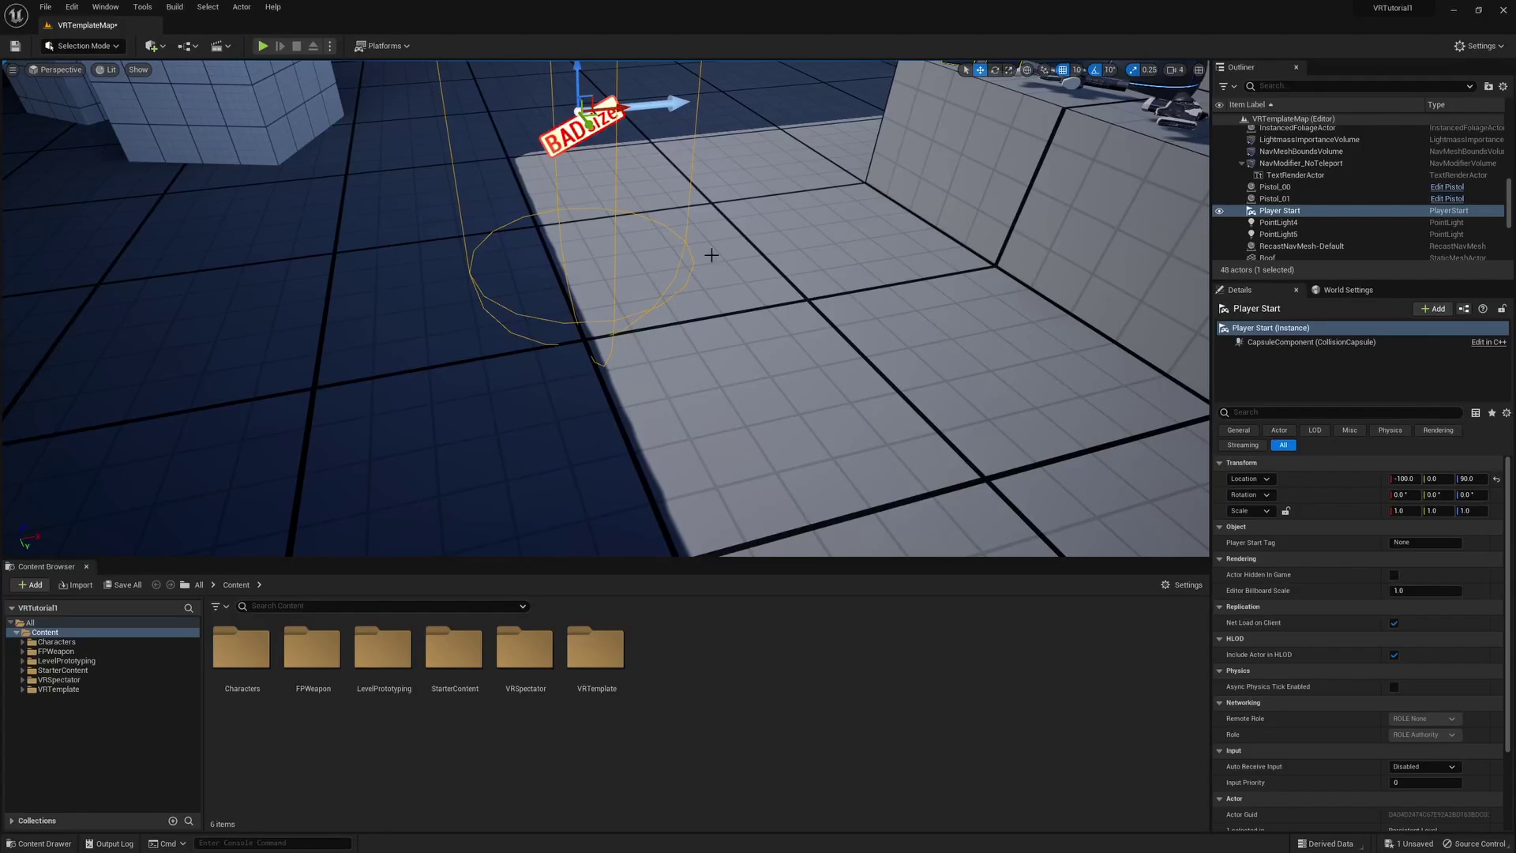
right_drag(739, 289, 742, 198)
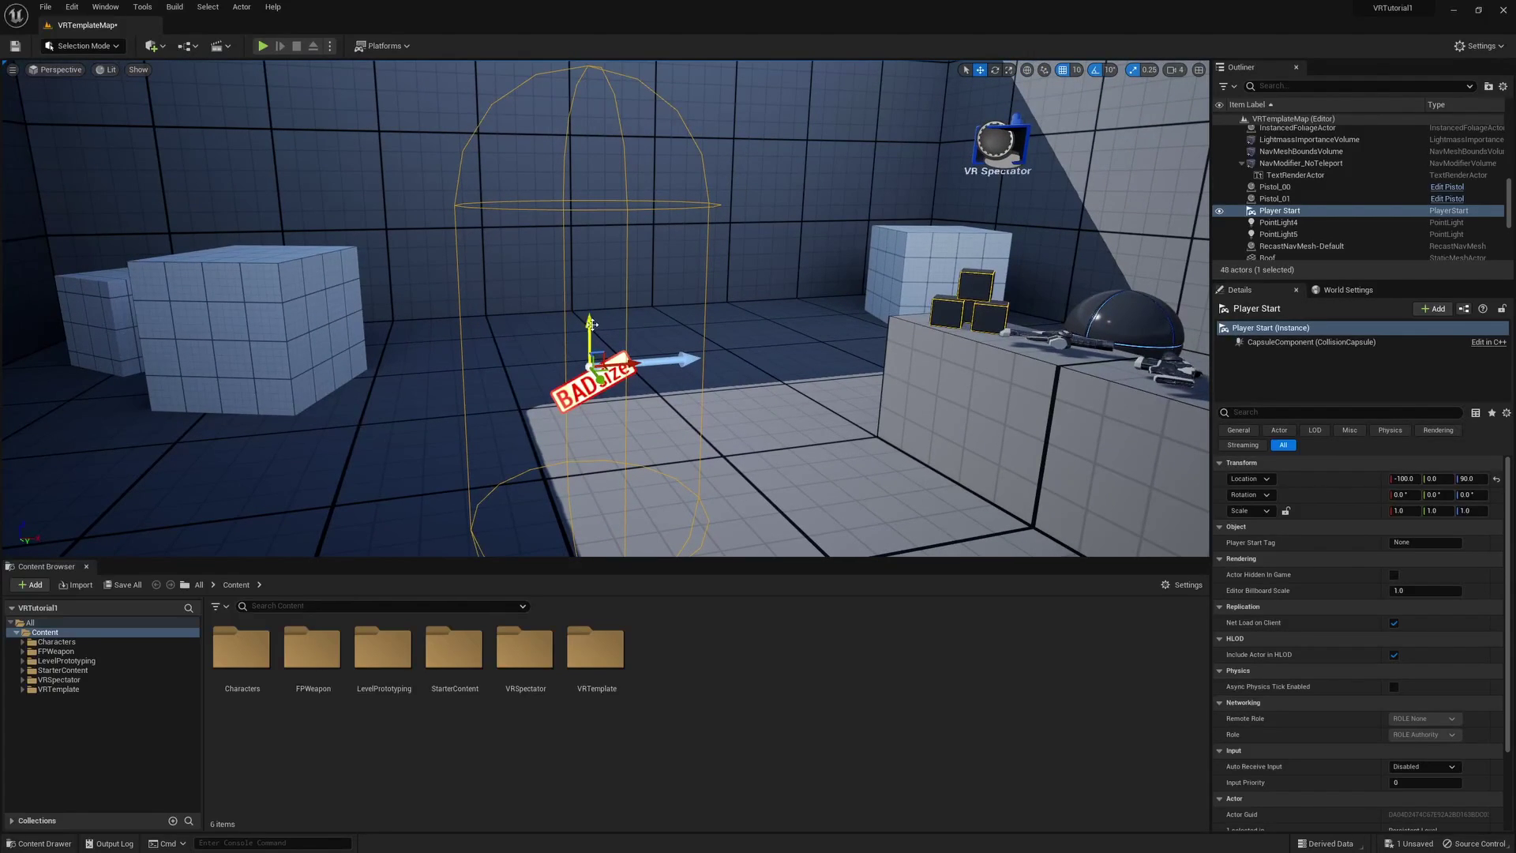
drag(597, 324, 604, 265)
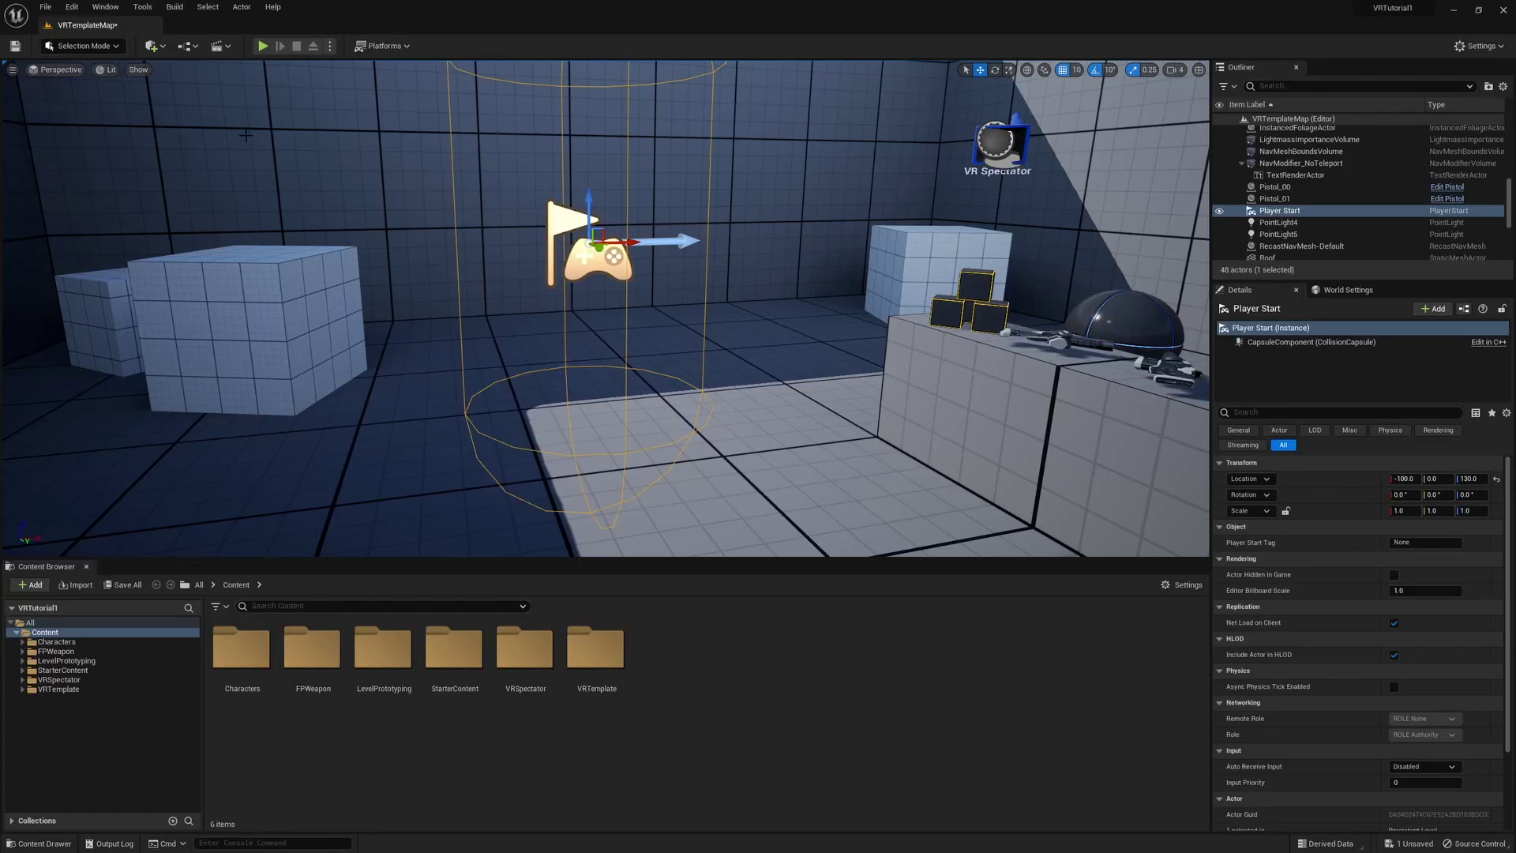
click(15, 46)
- Check the Quest 2 headset's connection among the devices in the Oculus app and return to the level editor
right_drag(505, 344, 621, 376)
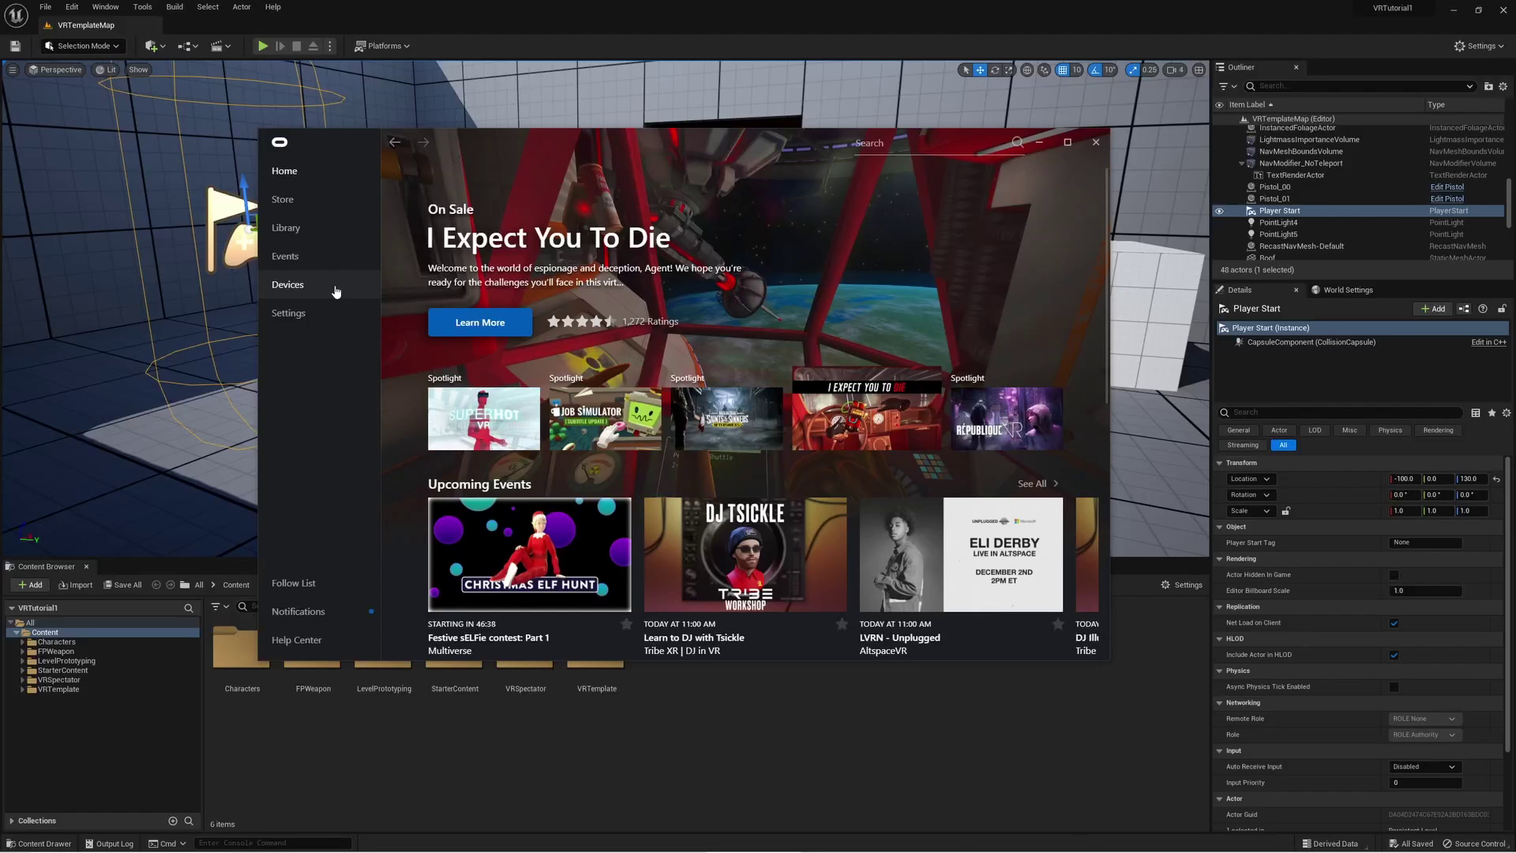
click(336, 292)
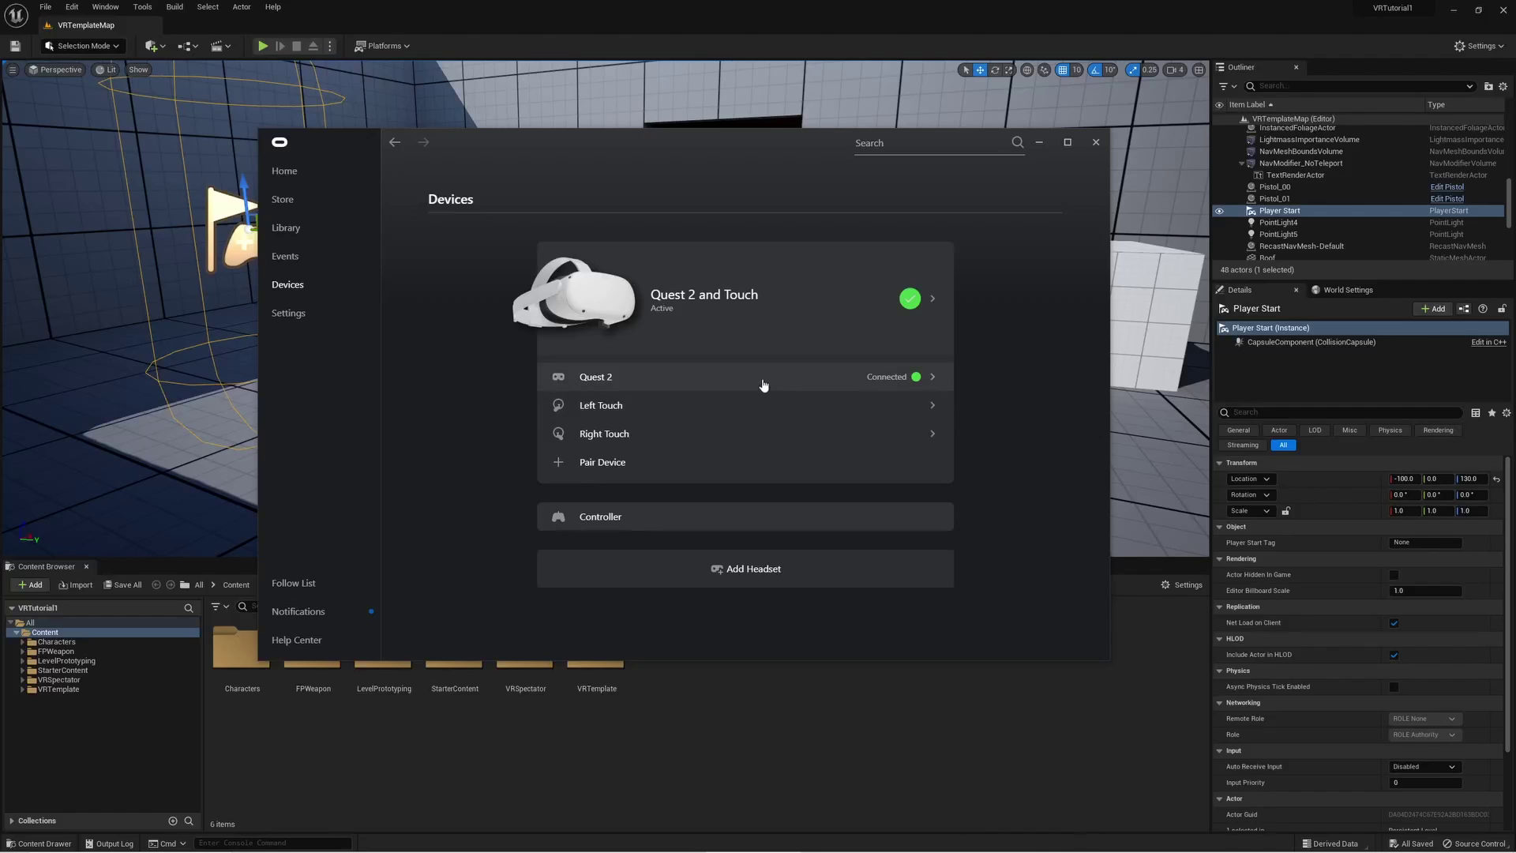
click(303, 172)
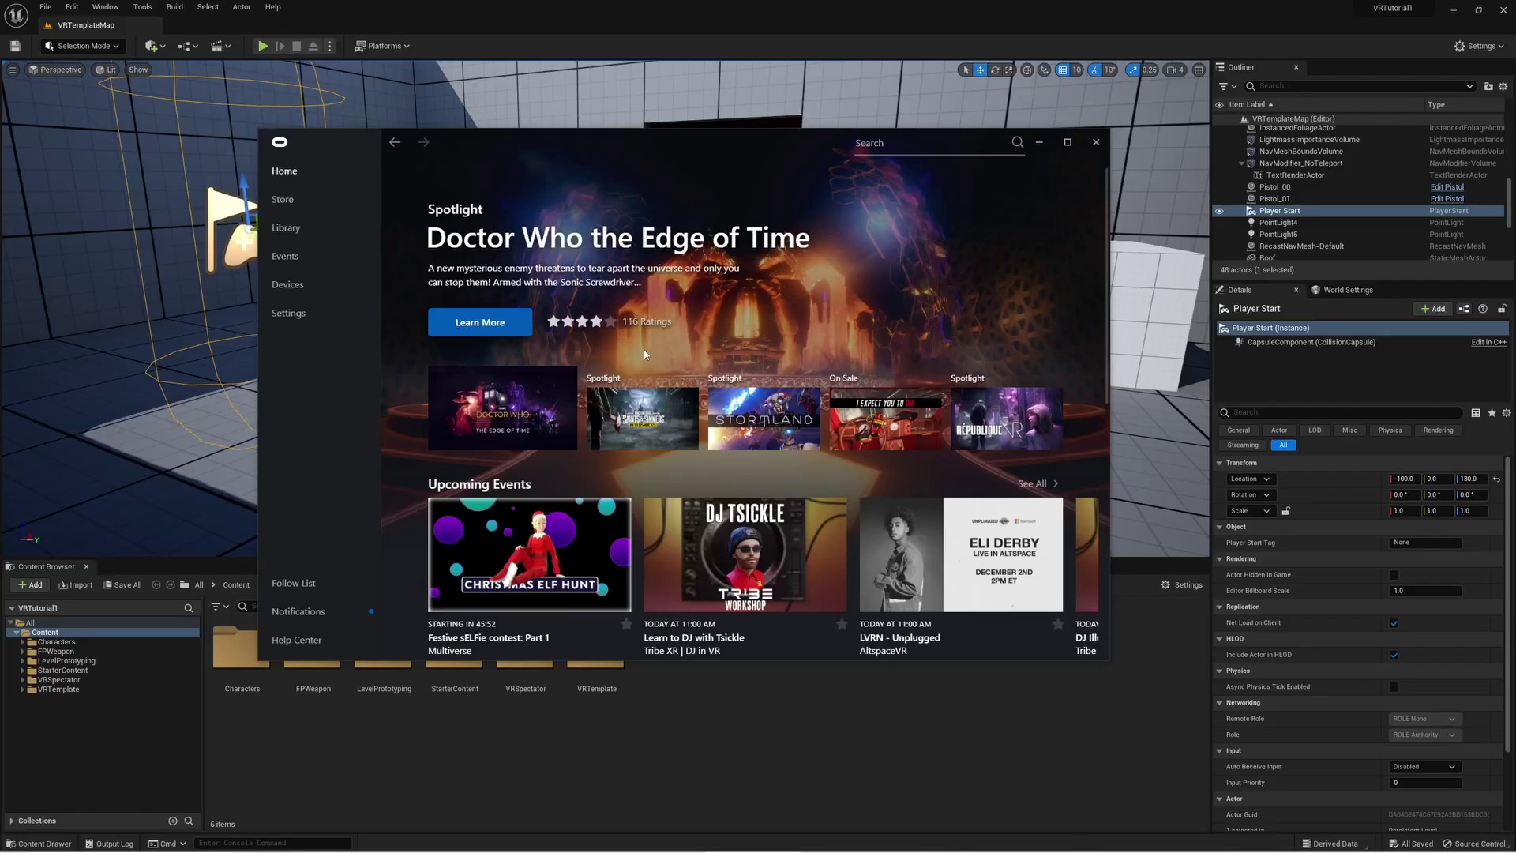
click(1038, 145)
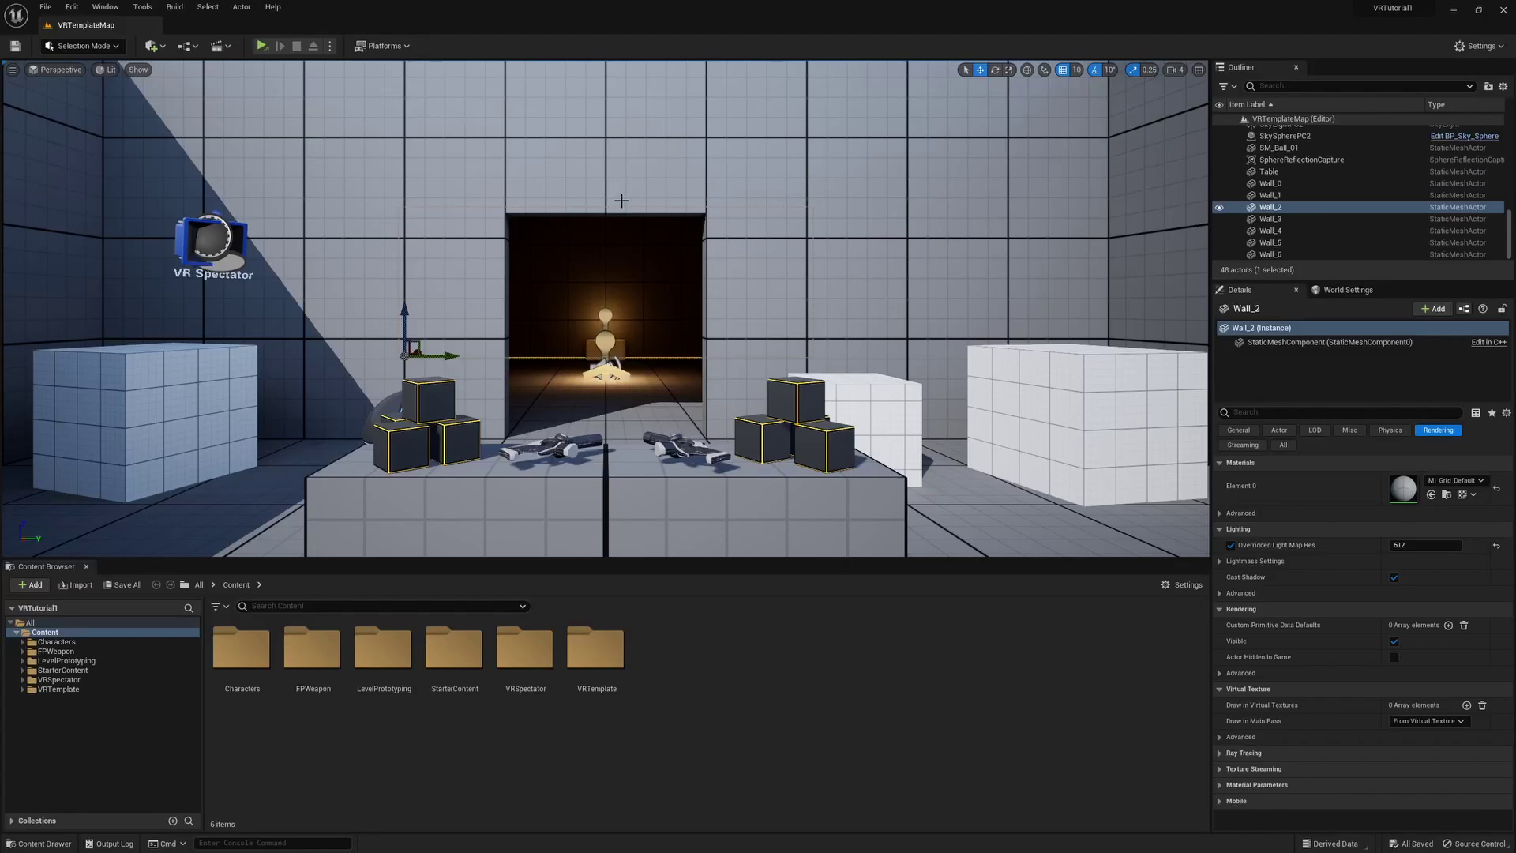
- Review the available play modes and run the VR template level as a Standalone Game
click(330, 47)
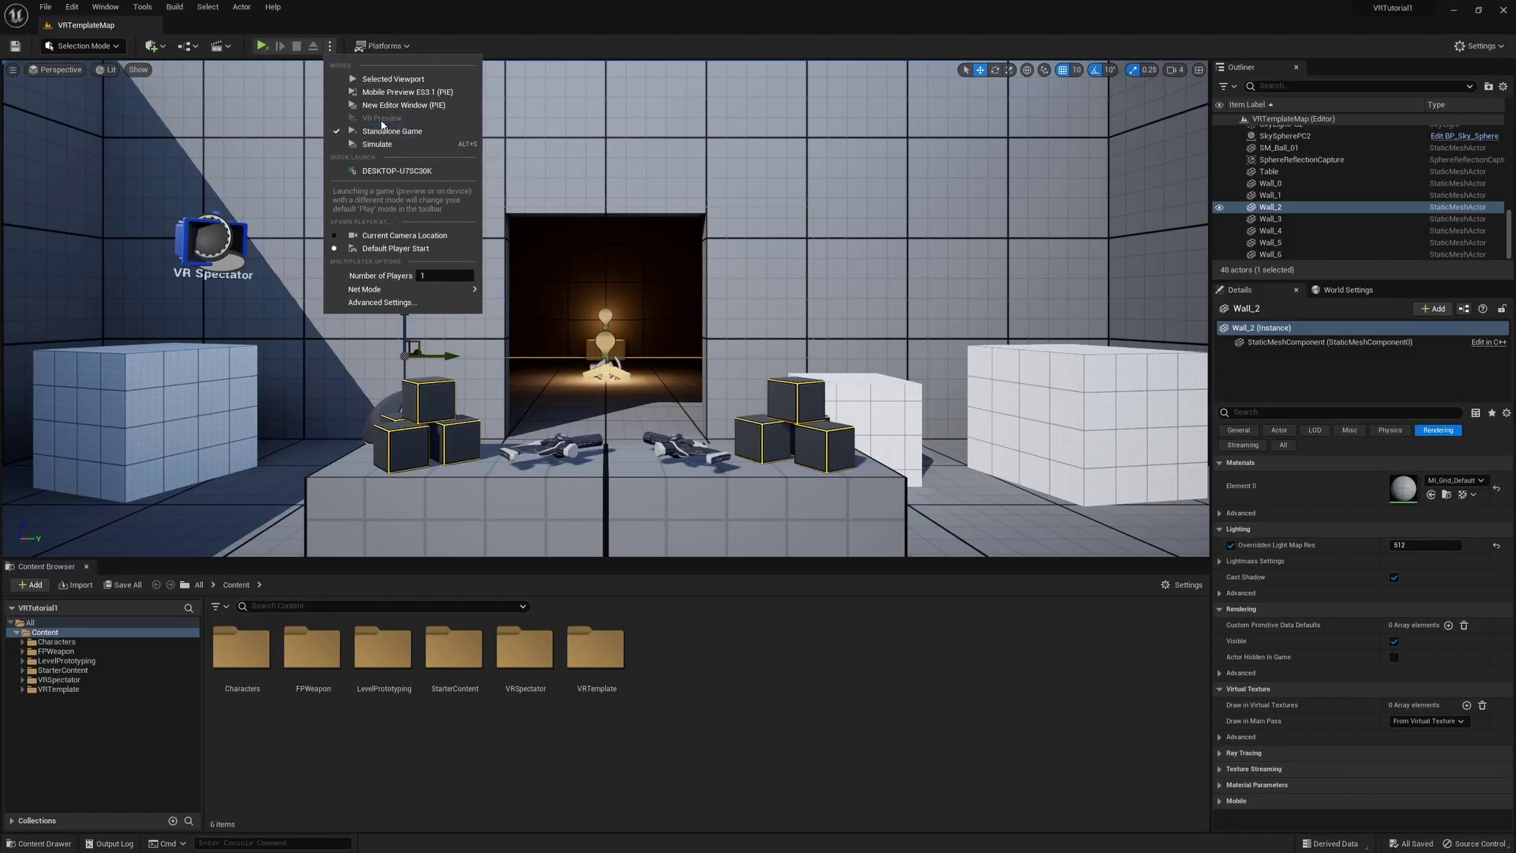
click(455, 10)
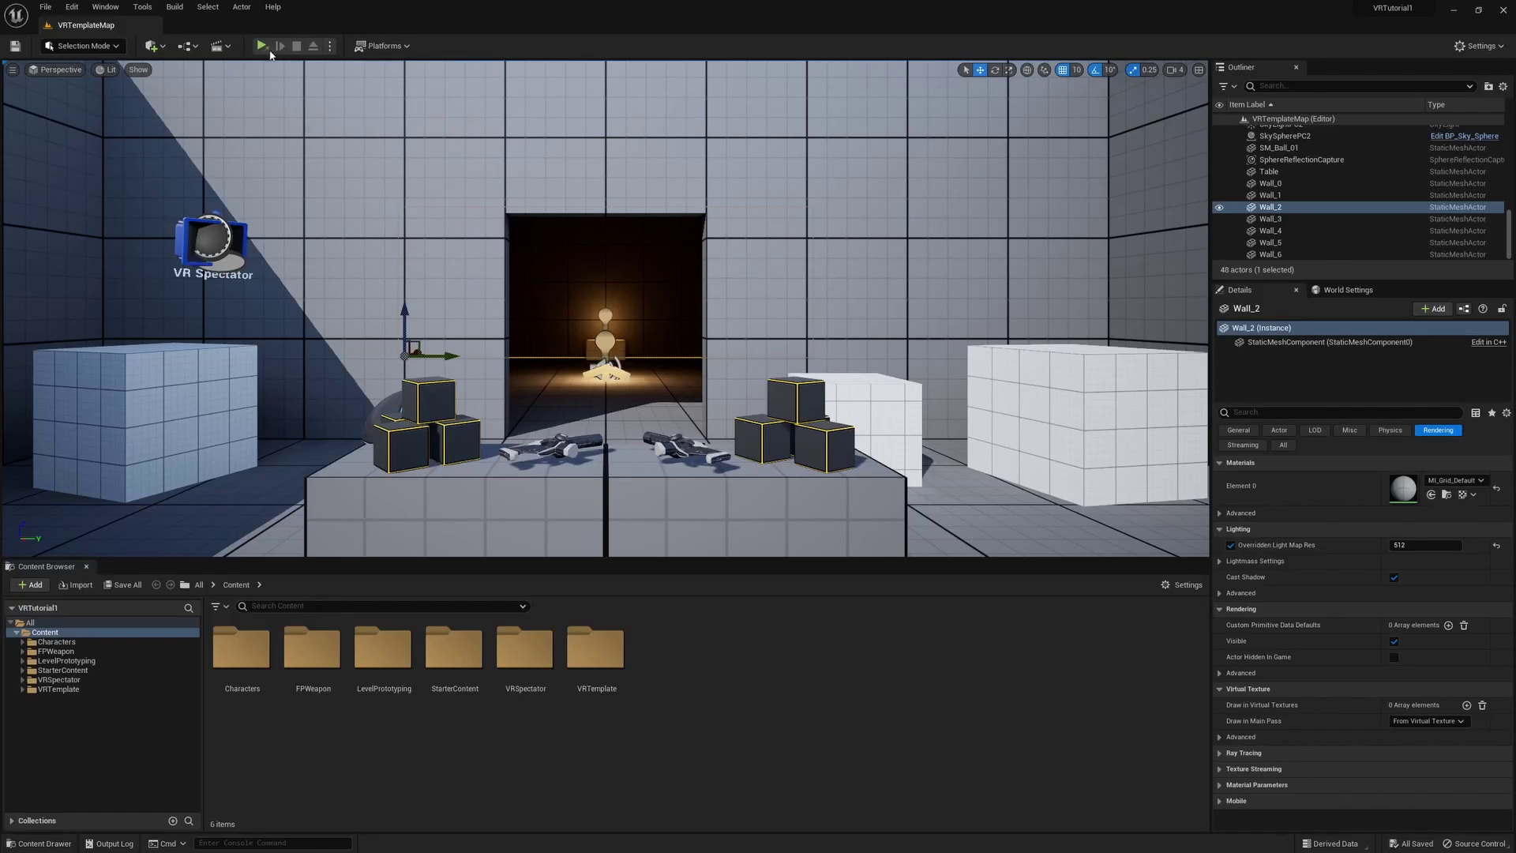
click(261, 47)
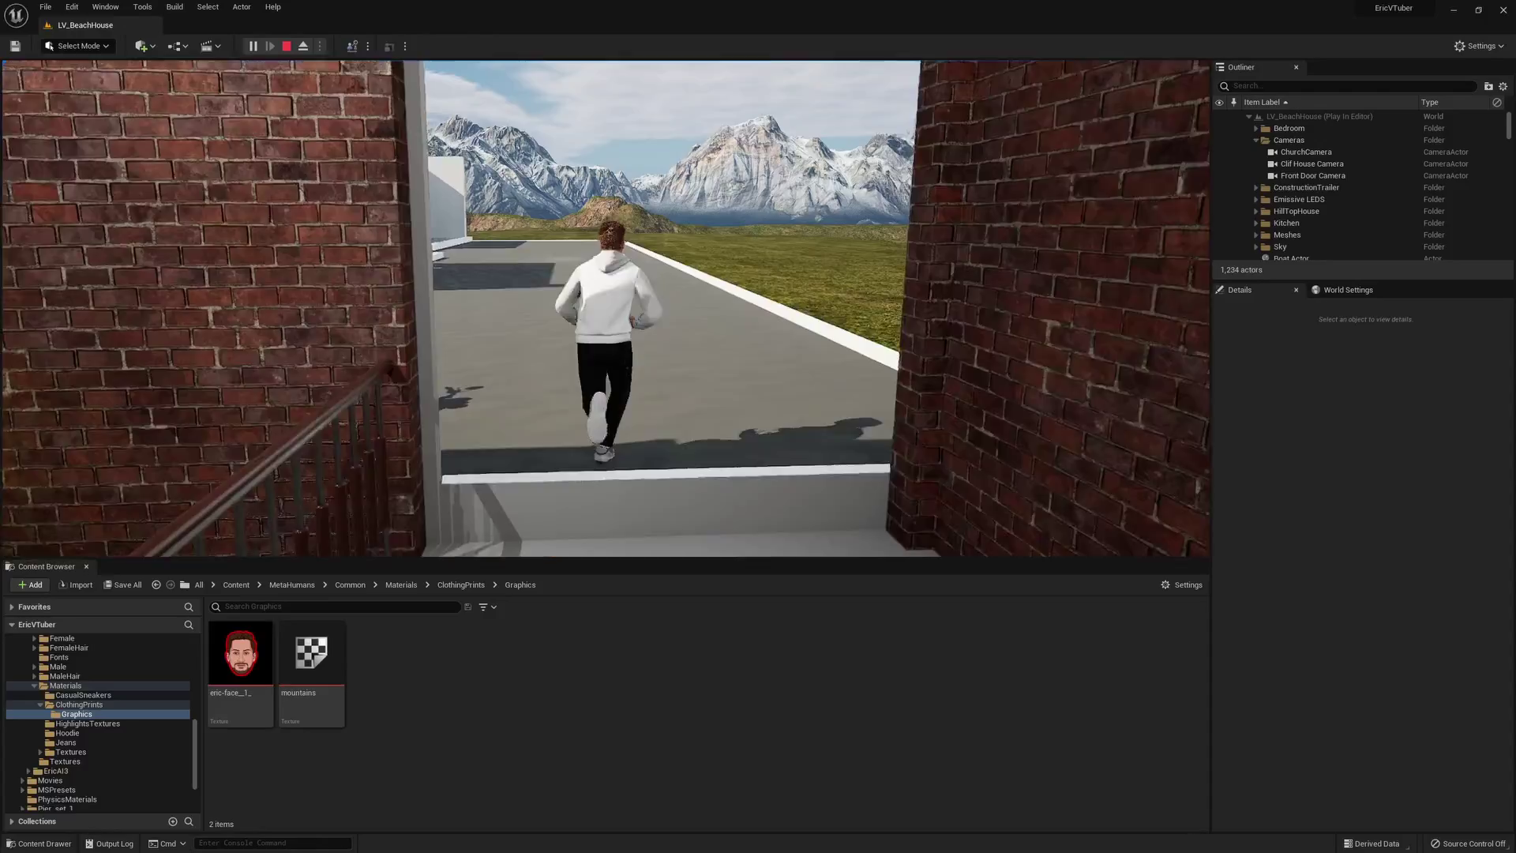
- Run the hoodie-wearing character through the beach house's living area in the EricVTuber play session
key(w)
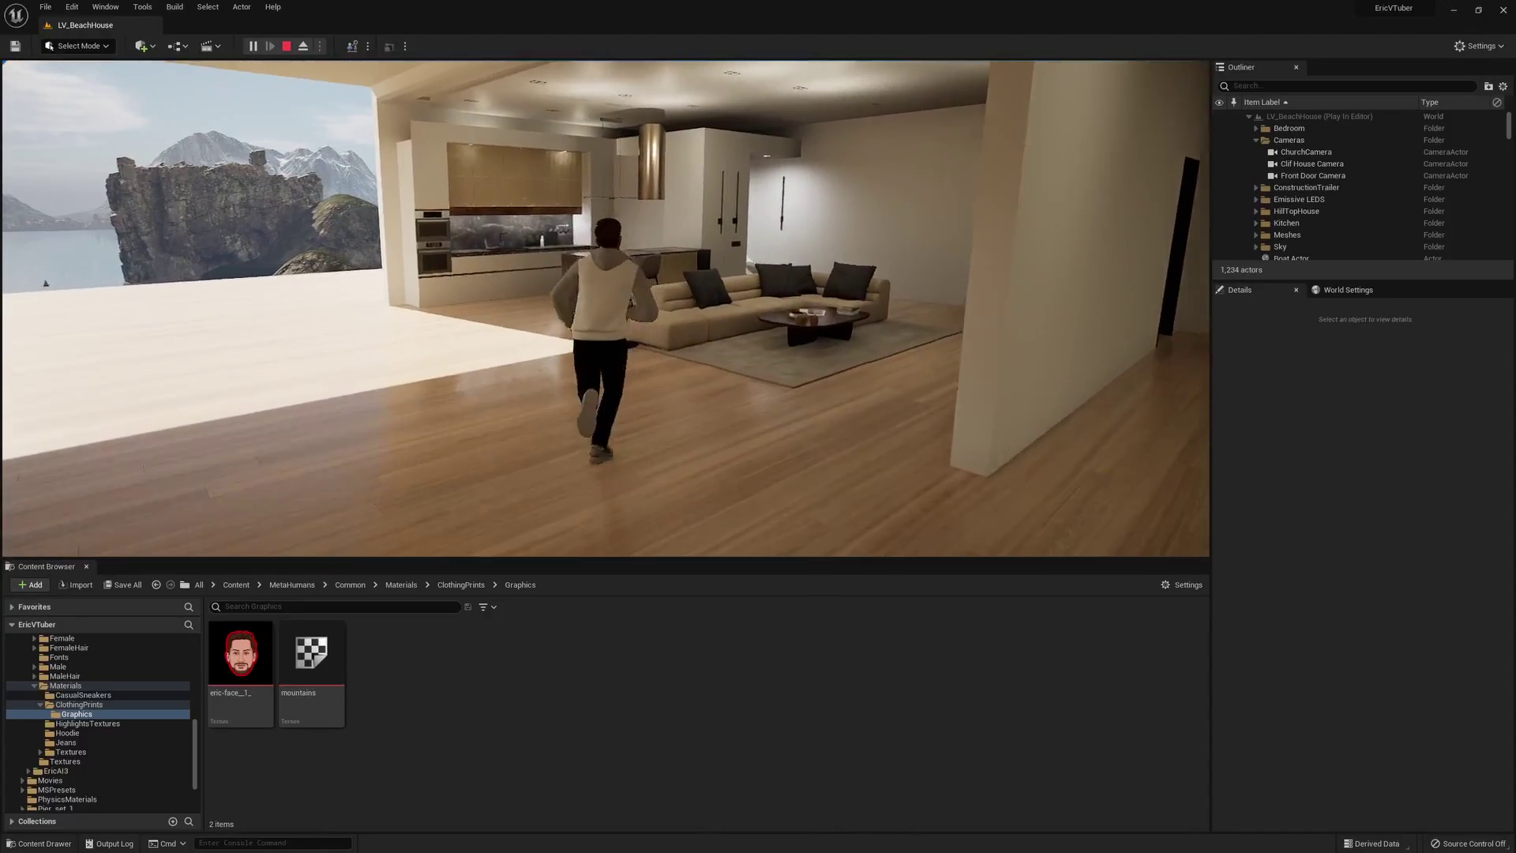
key(s)
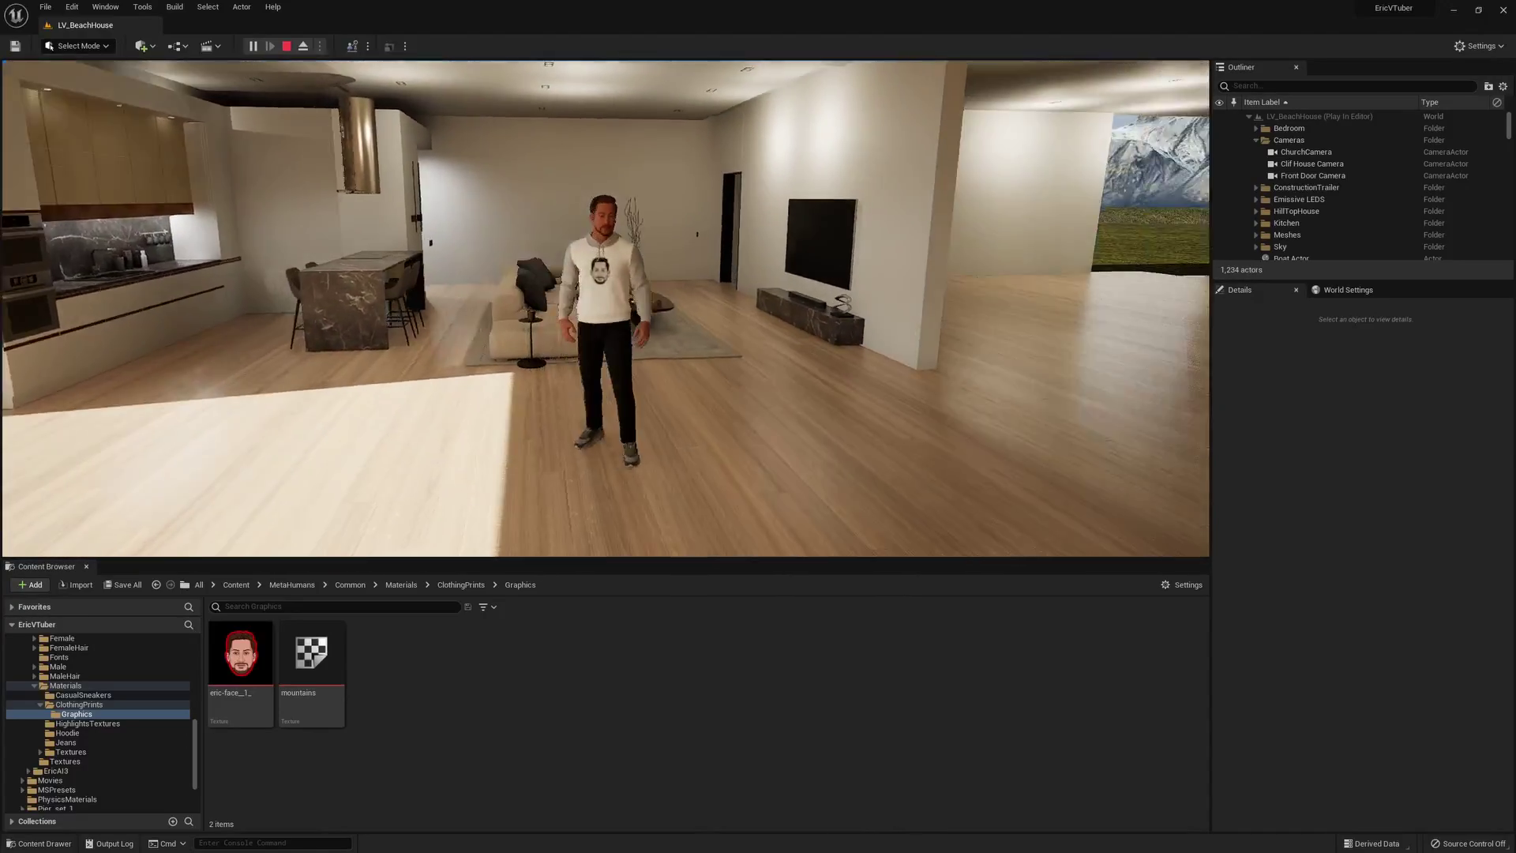
key(w)
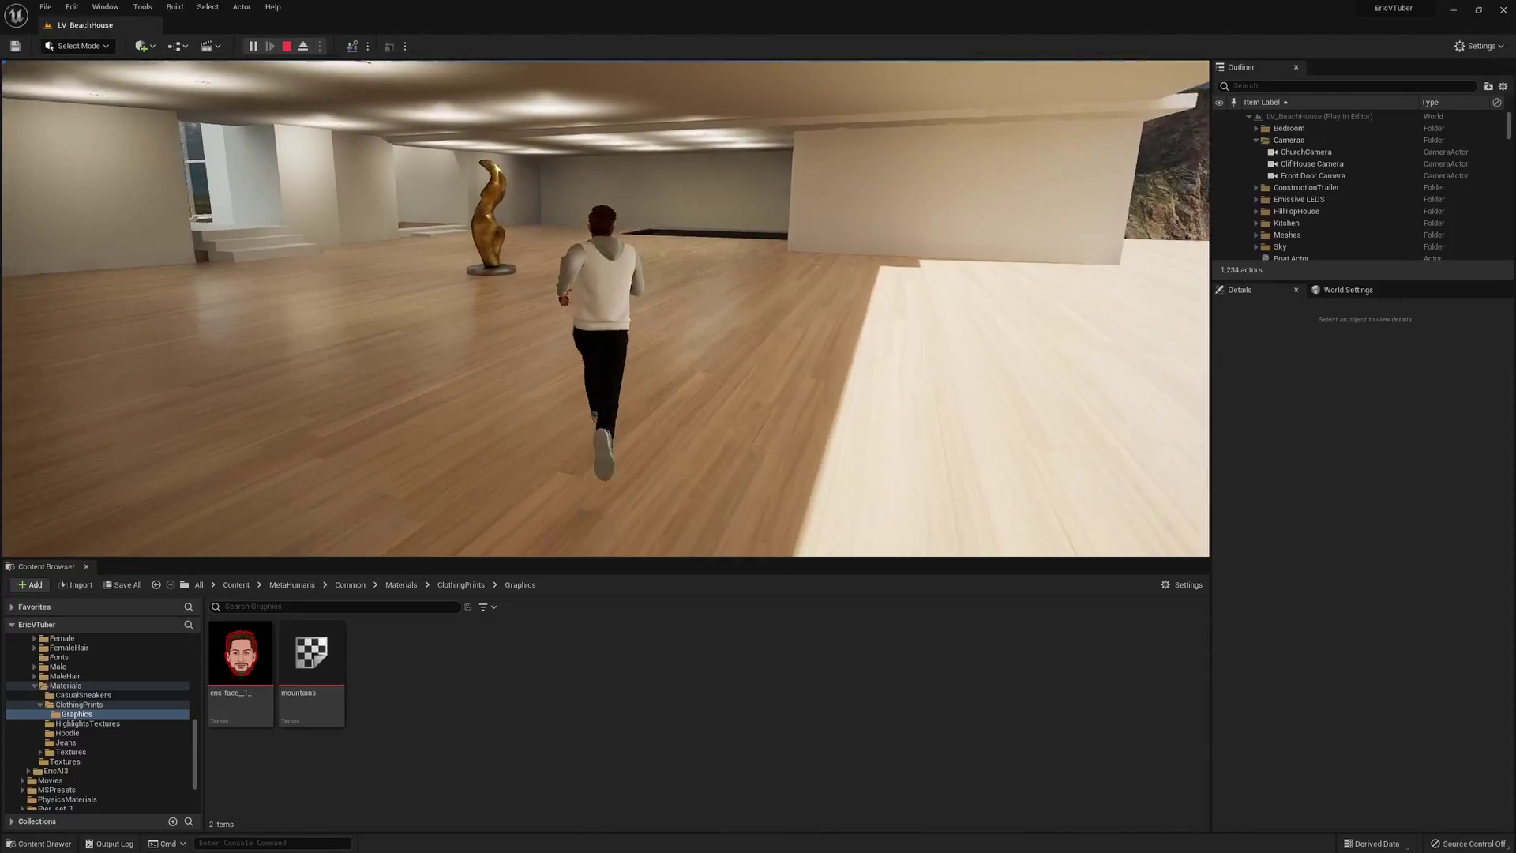